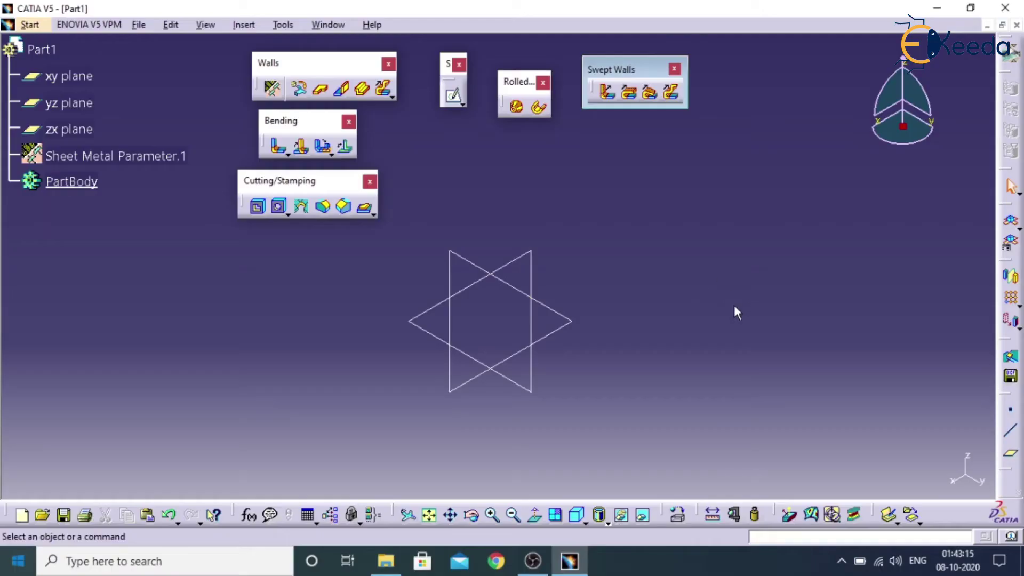
Sketch a rectangle centred on the origin on the xy plane, then exit the sketch
{"action": "left_click", "coordinate": [455, 98]}
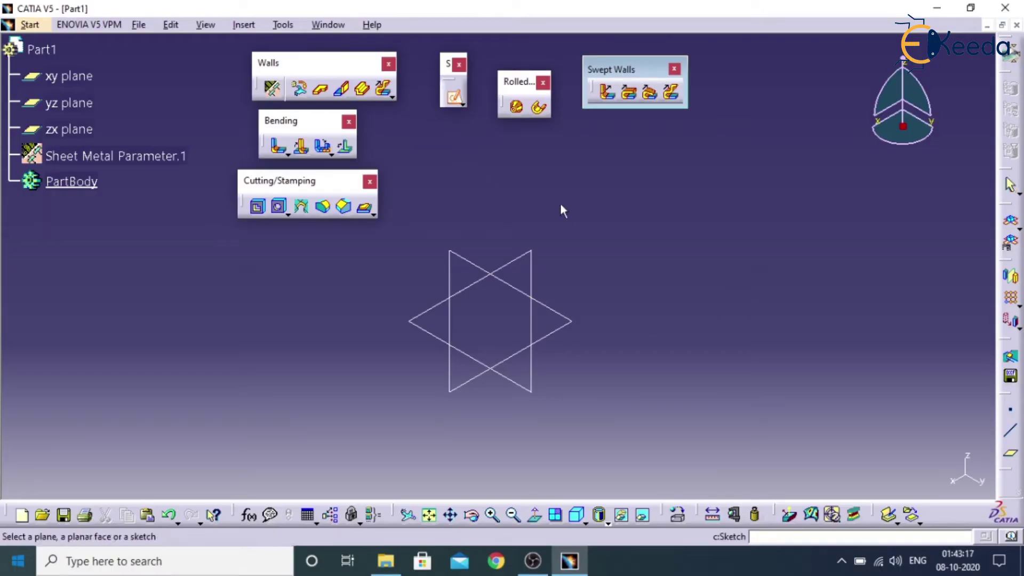
{"action": "left_click", "coordinate": [574, 323]}
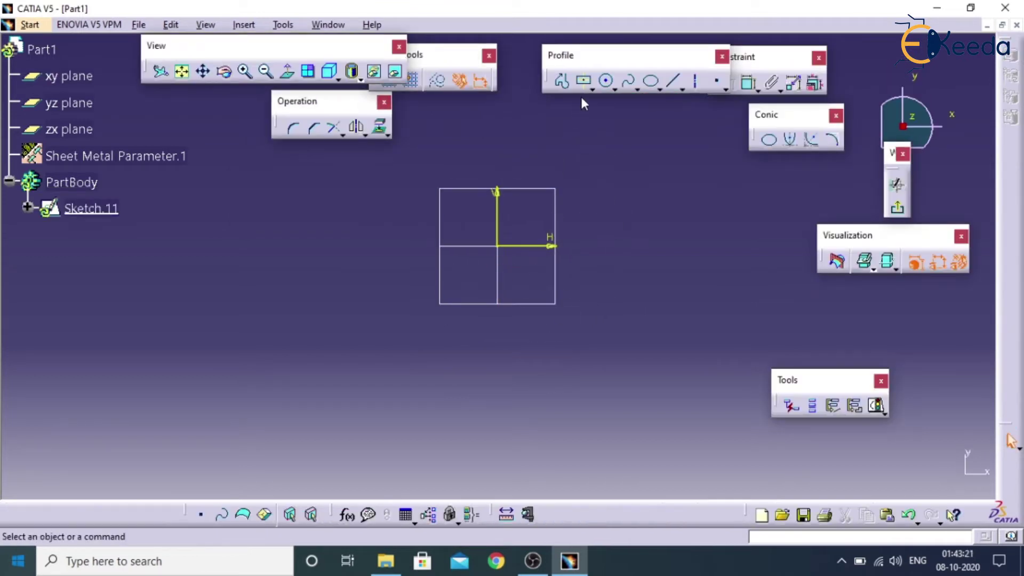
{"action": "left_click", "coordinate": [585, 80]}
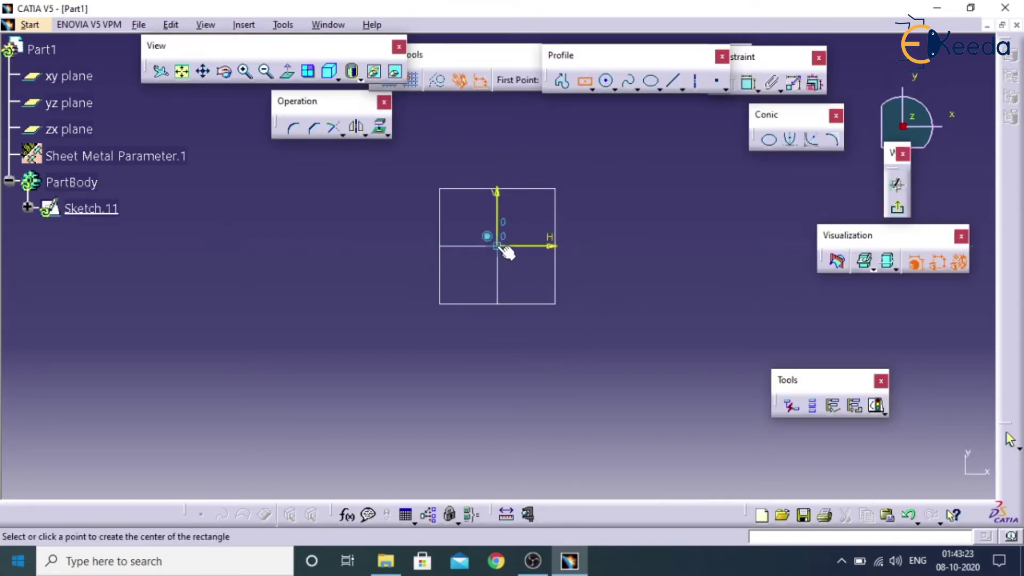
{"action": "left_click", "coordinate": [497, 246]}
{"action": "left_click", "coordinate": [661, 343]}
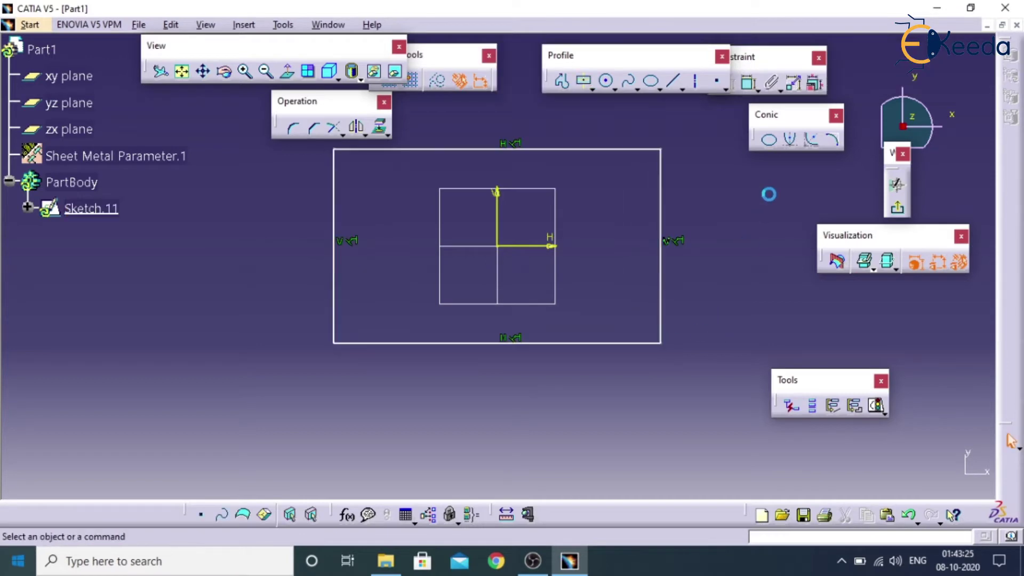
{"action": "left_click", "coordinate": [898, 207]}
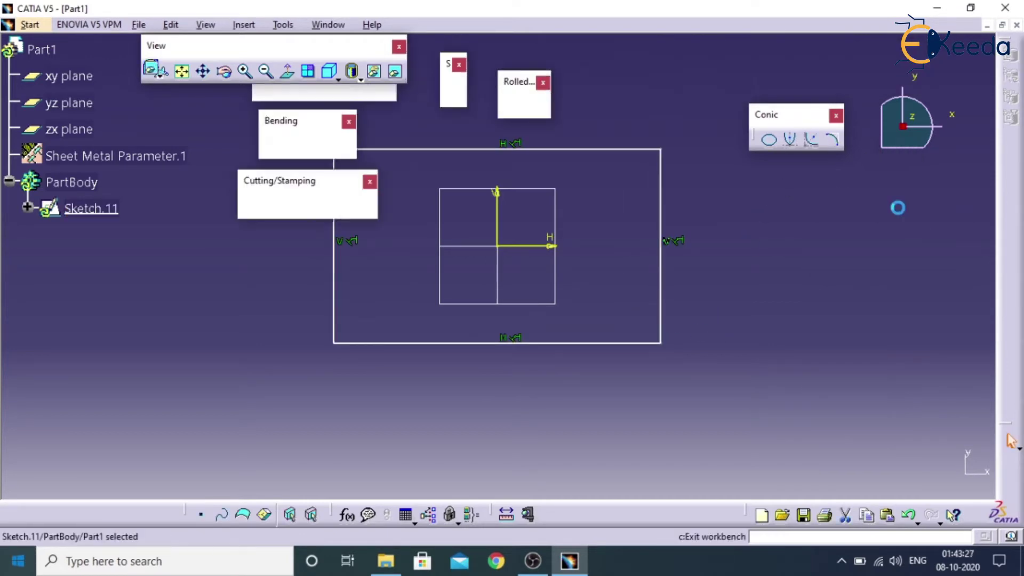
{"action": "middle_click_drag", "start_coordinate": [748, 287], "coordinate": [741, 306]}
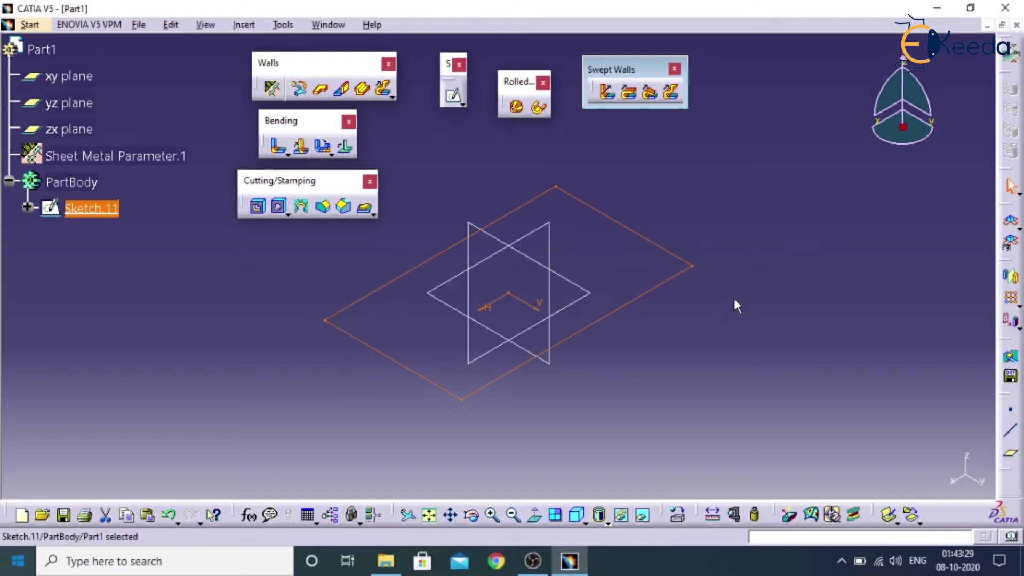
Create the flat wall Wall.3 from the rectangle sketch Sketch.11
{"action": "left_click", "coordinate": [321, 91]}
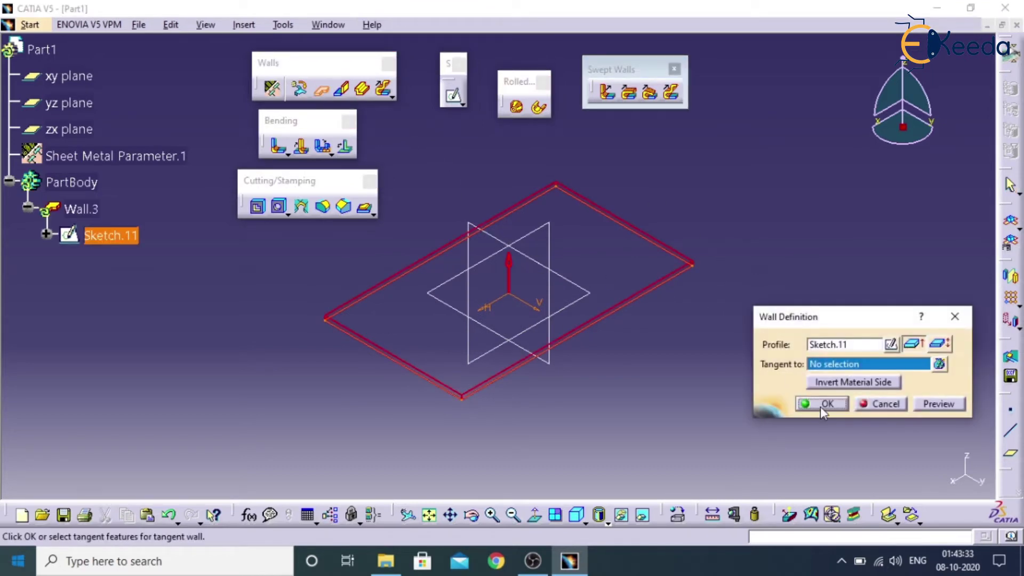
{"action": "left_click", "coordinate": [822, 403]}
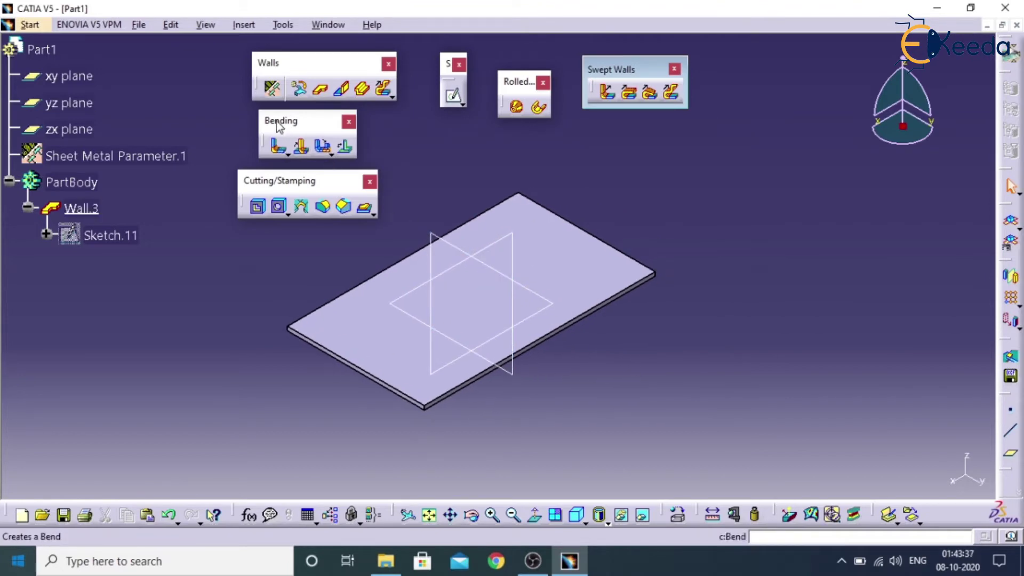
{"action": "left_click", "coordinate": [286, 153]}
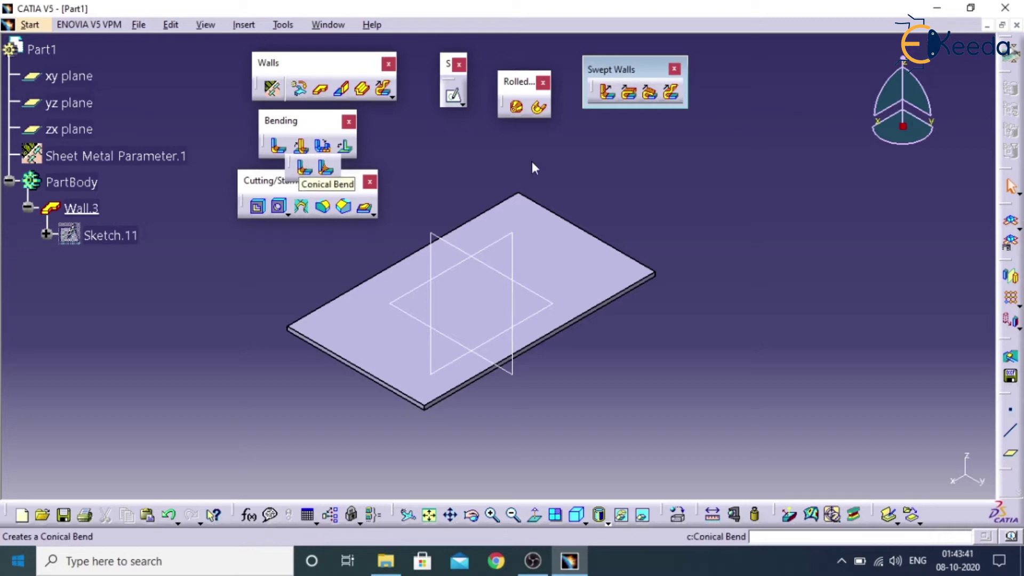
Add Wall On Edge.1 on the plate's short edge, reversed and without a bend
{"action": "mouse_move", "coordinate": [607, 219]}
{"action": "middle_mouse_down"}
{"action": "mouse_move", "coordinate": [462, 270]}
{"action": "mouse_move", "coordinate": [352, 286]}
{"action": "mouse_move", "coordinate": [622, 272]}
{"action": "mouse_move", "coordinate": [581, 313]}
{"action": "mouse_move", "coordinate": [590, 251]}
{"action": "middle_mouse_up"}
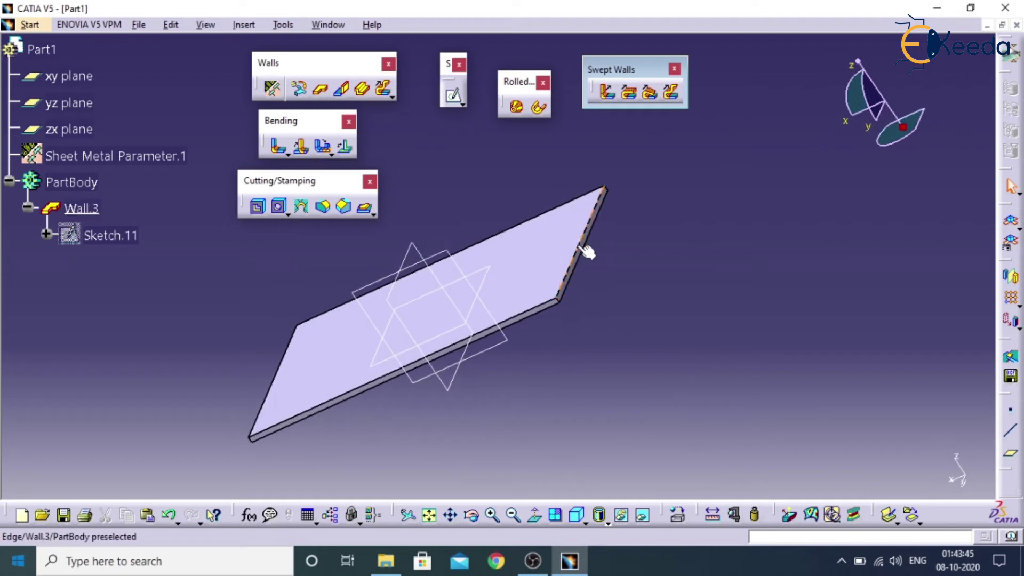
{"action": "left_click", "coordinate": [342, 90]}
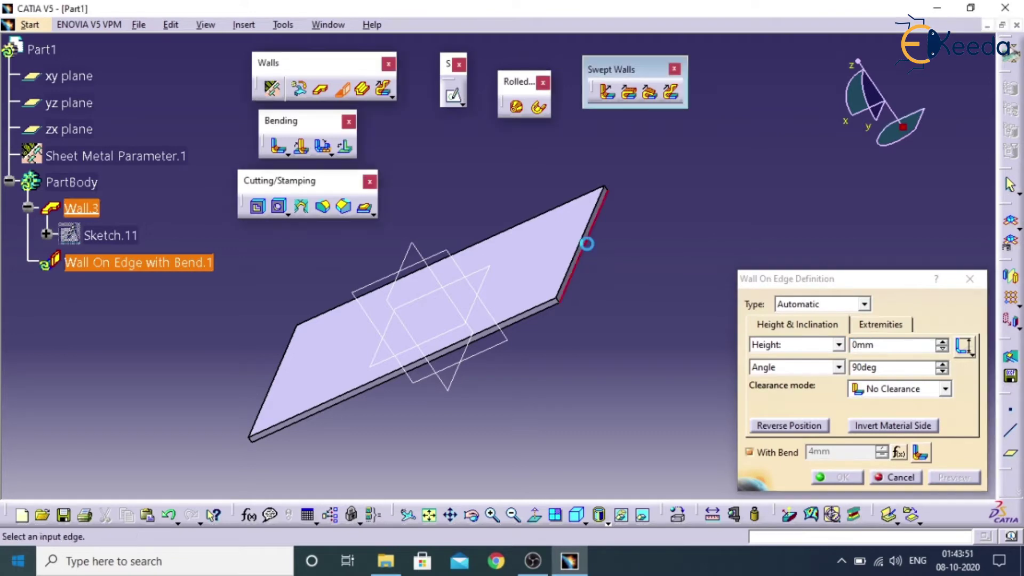
{"action": "left_click", "coordinate": [587, 244]}
{"action": "left_click", "coordinate": [762, 426]}
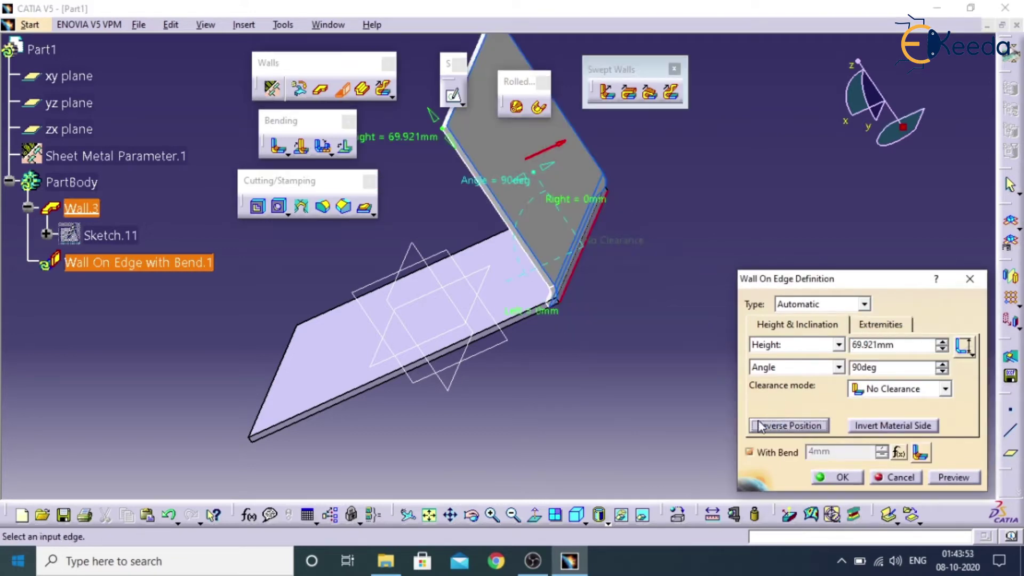
{"action": "left_click", "coordinate": [750, 453]}
{"action": "middle_click_drag", "start_coordinate": [539, 320], "coordinate": [569, 337]}
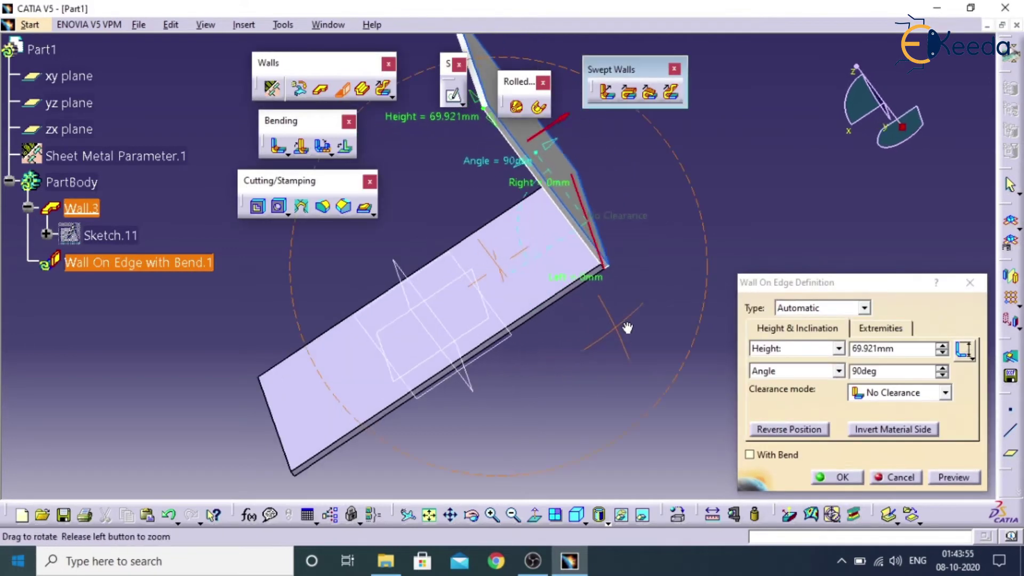
{"action": "left_click", "coordinate": [537, 514]}
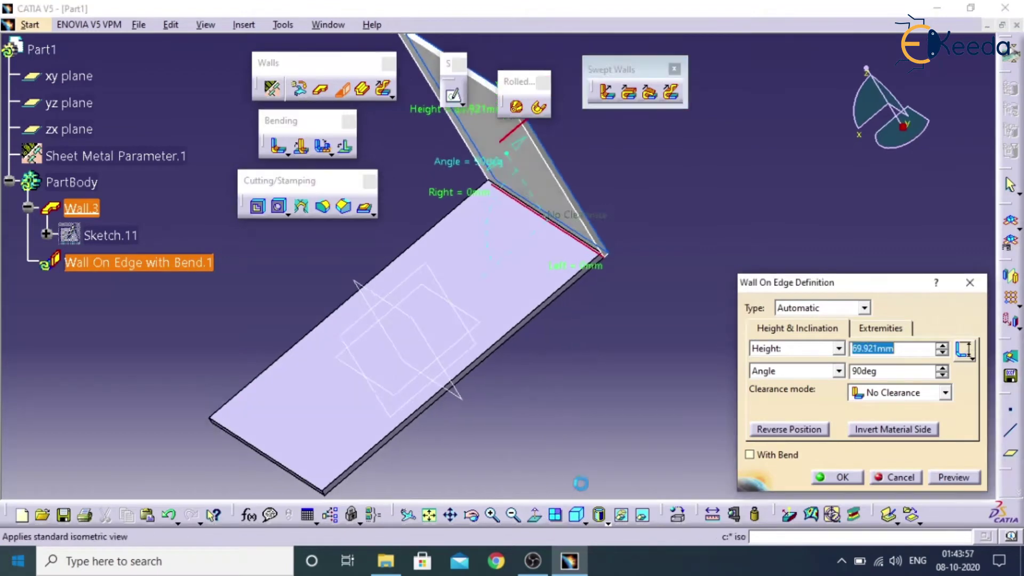
{"action": "left_click", "coordinate": [843, 477]}
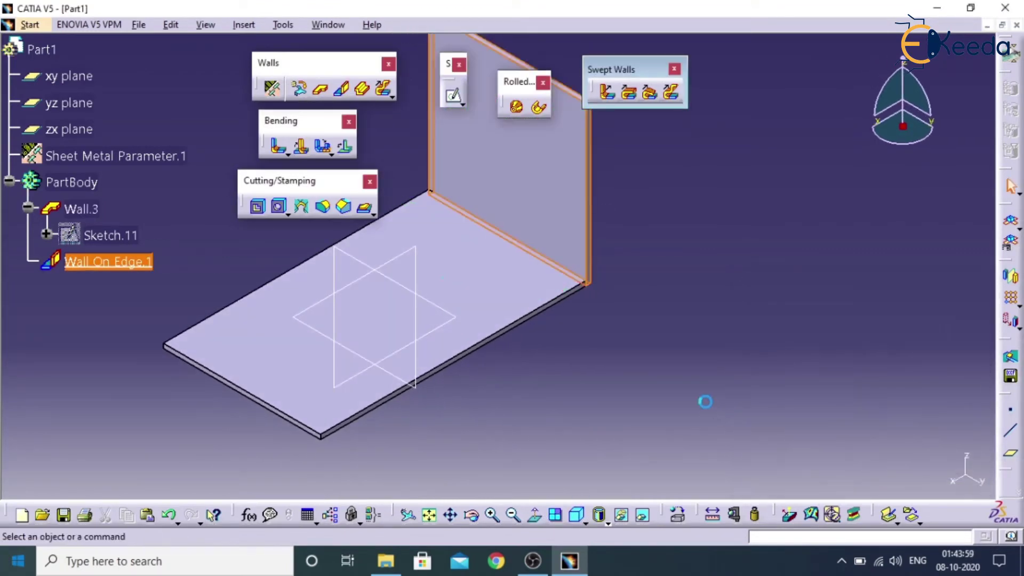
Join Wall On Edge.1 and Wall.3 with a cylindrical bend
{"action": "middle_click_drag", "start_coordinate": [641, 377], "coordinate": [688, 396]}
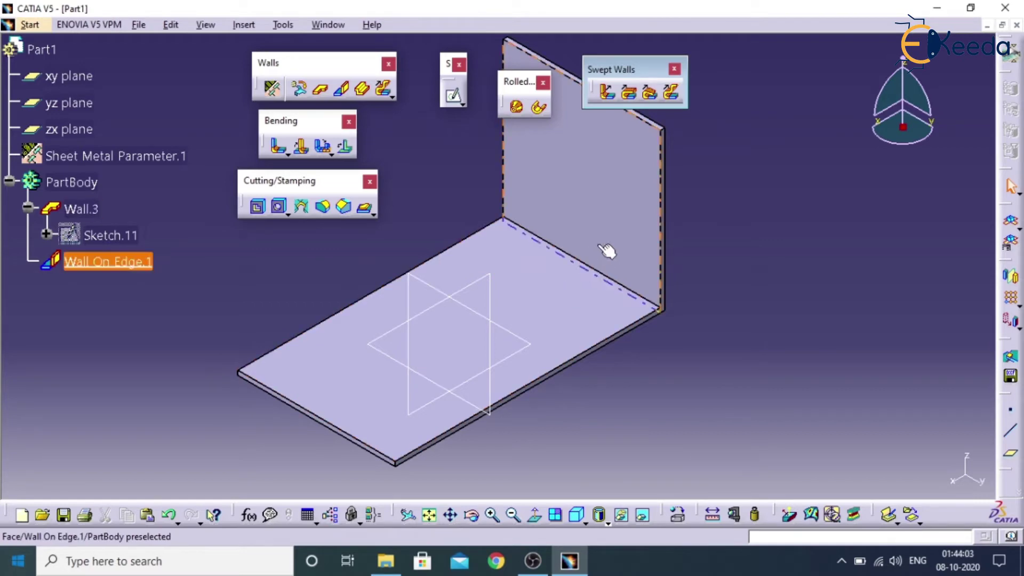
{"action": "left_click", "coordinate": [278, 149]}
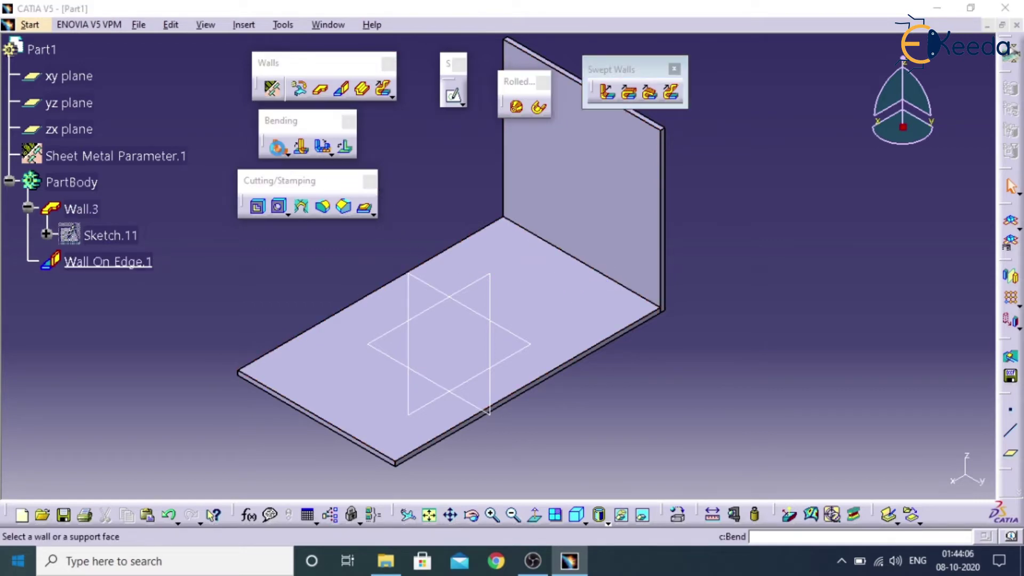
{"action": "left_click", "coordinate": [635, 204]}
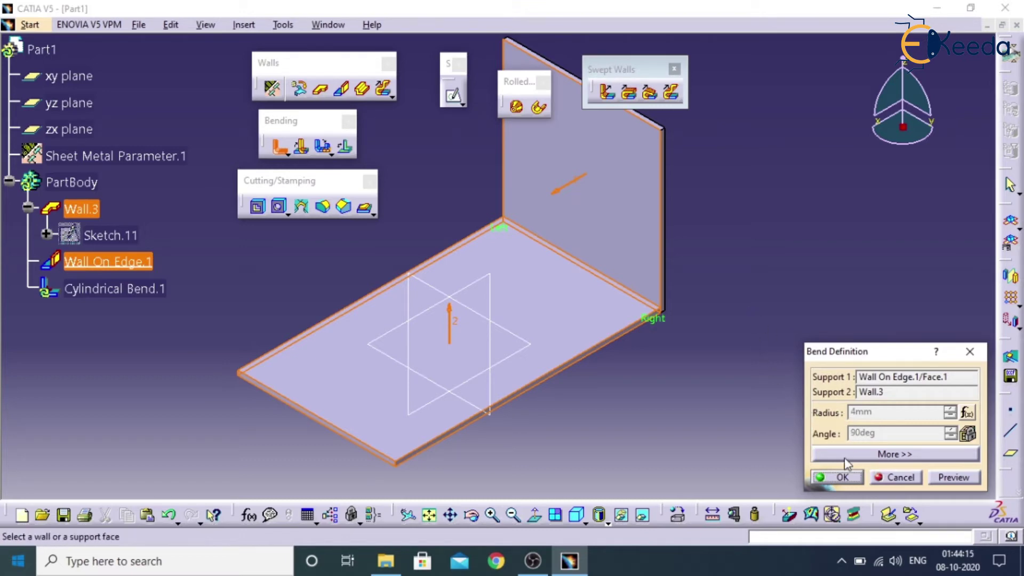
{"action": "left_click", "coordinate": [841, 478]}
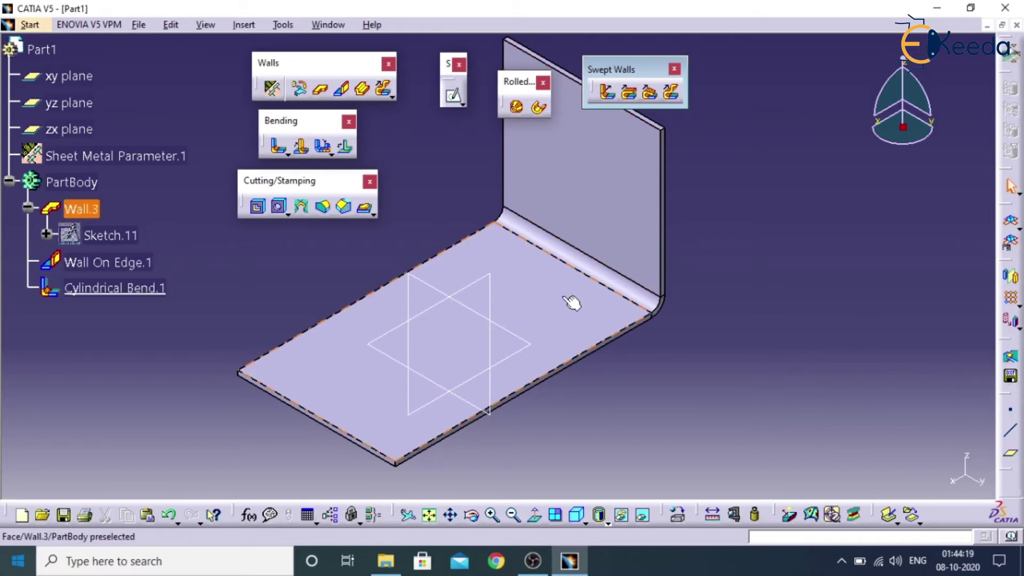
{"action": "left_click", "coordinate": [288, 154]}
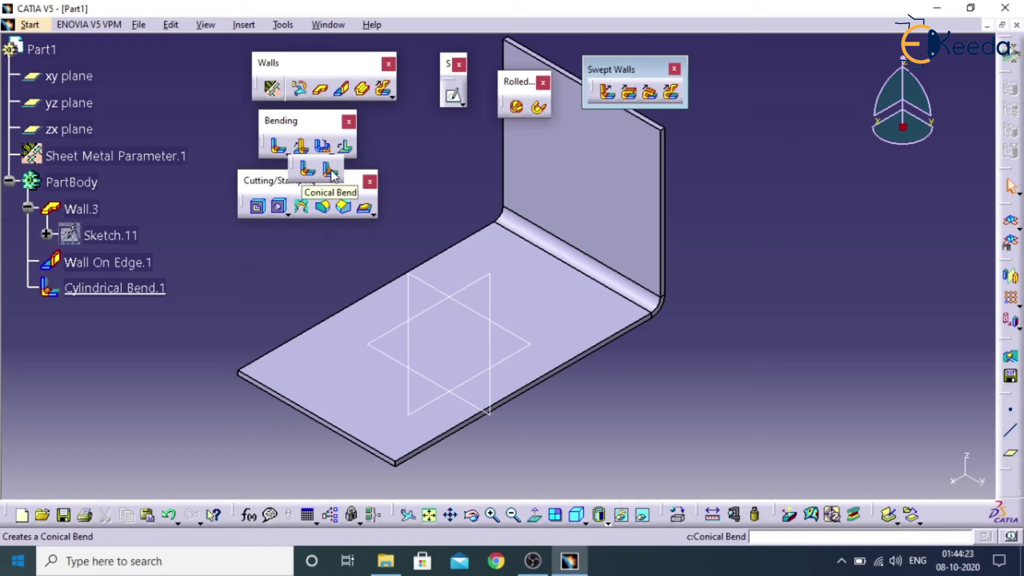
Delete the existing cylindrical bend between the flange and the plate
{"action": "left_click", "coordinate": [576, 260]}
{"action": "key", "text": "Delete"}
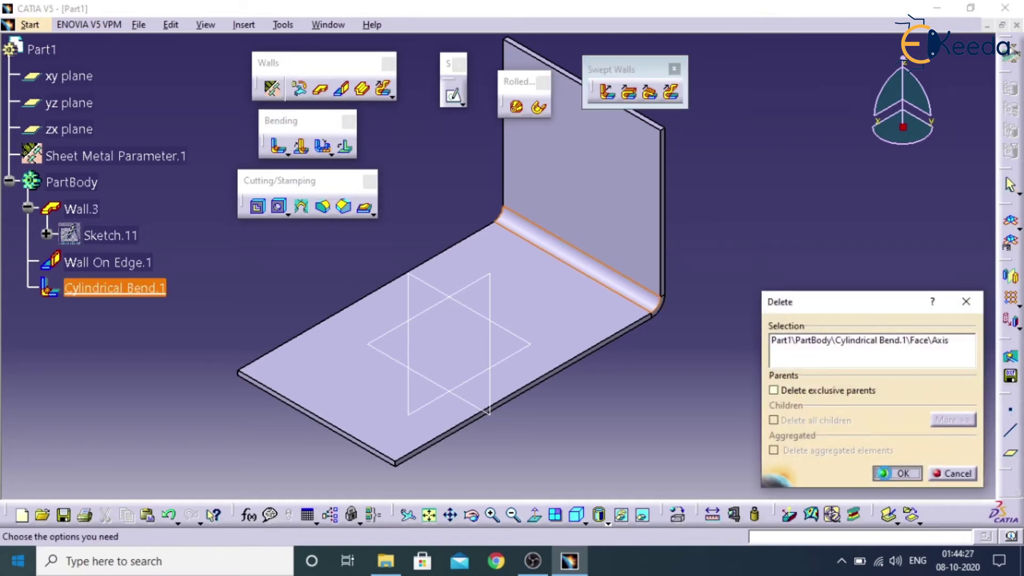
{"action": "key", "text": "Return"}
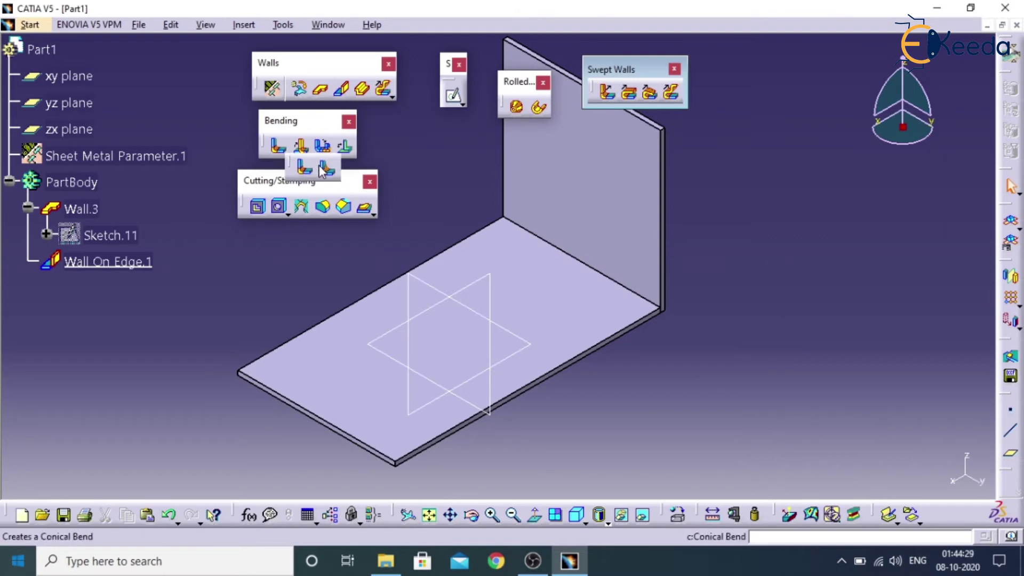
Add a conical bend between the upright wall and base plate, radii 2 mm and 4 mm
{"action": "left_click", "coordinate": [327, 168]}
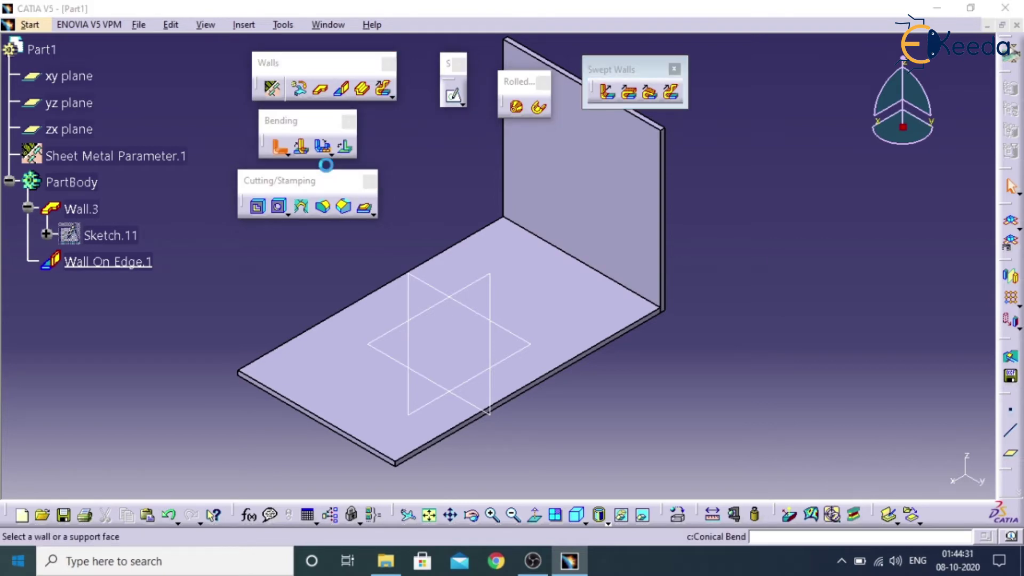
{"action": "left_click", "coordinate": [580, 190]}
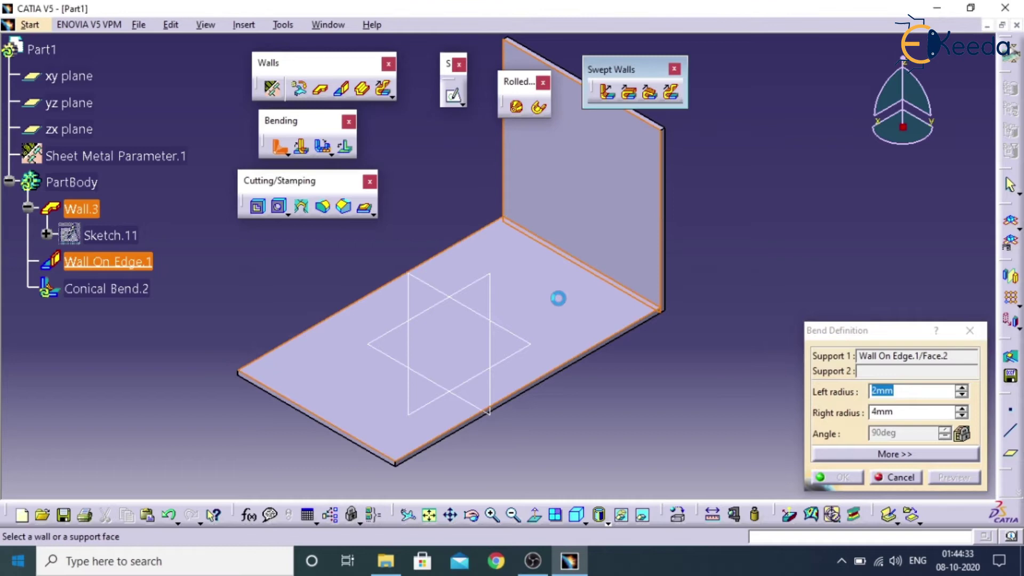
{"action": "left_click", "coordinate": [567, 303]}
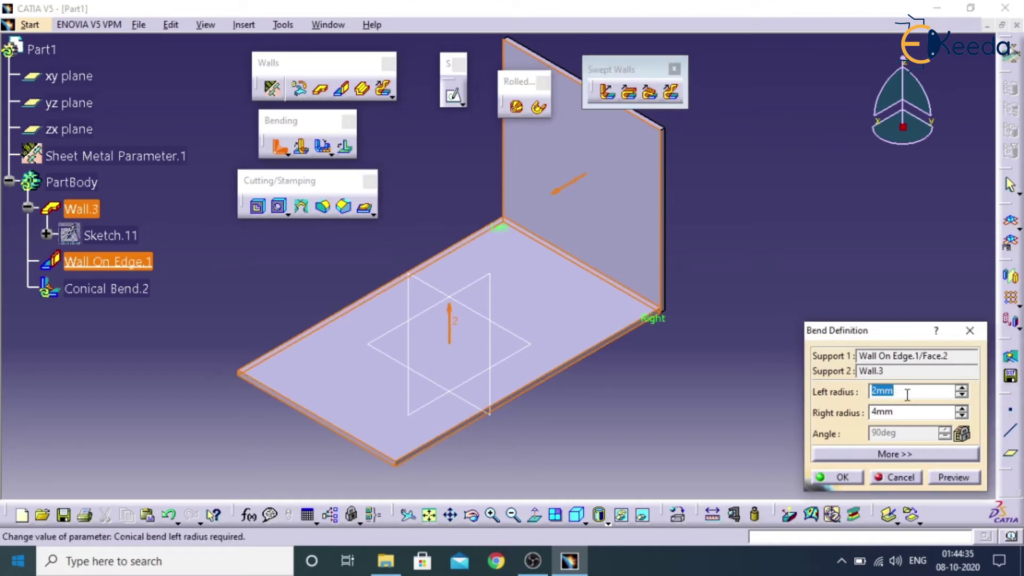
{"action": "left_click", "coordinate": [901, 411]}
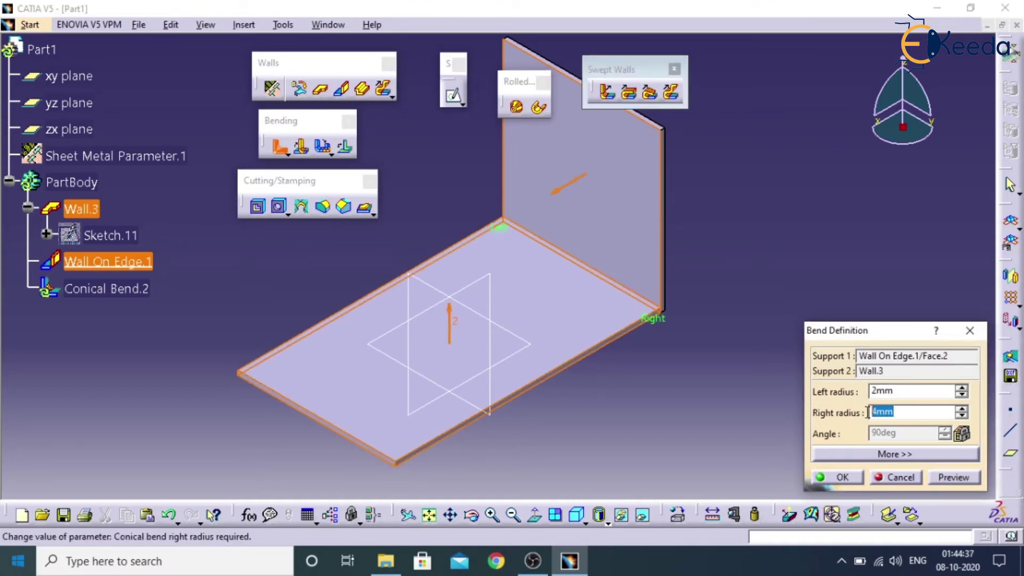
{"action": "left_click", "coordinate": [955, 478]}
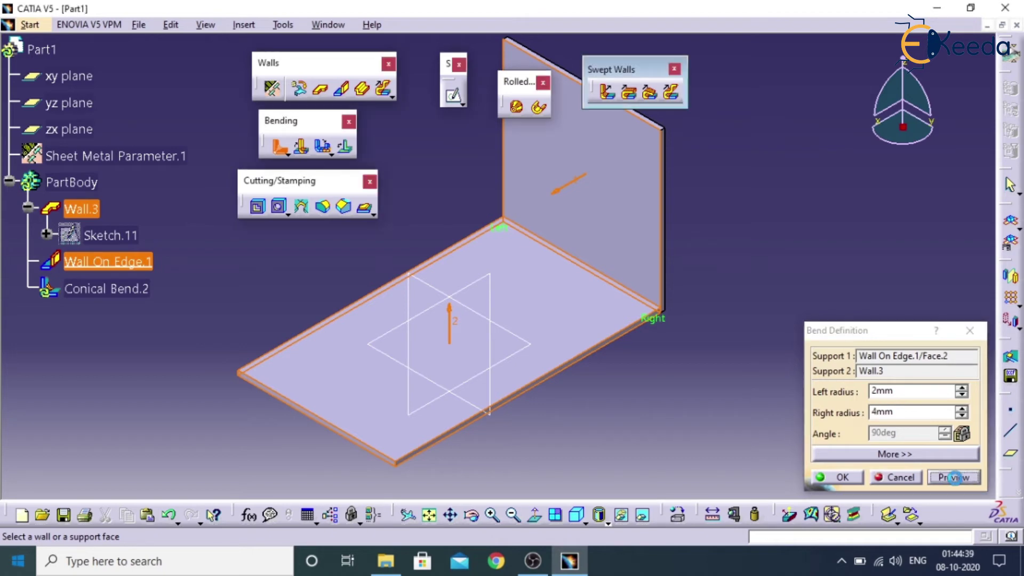
{"action": "left_click", "coordinate": [840, 477]}
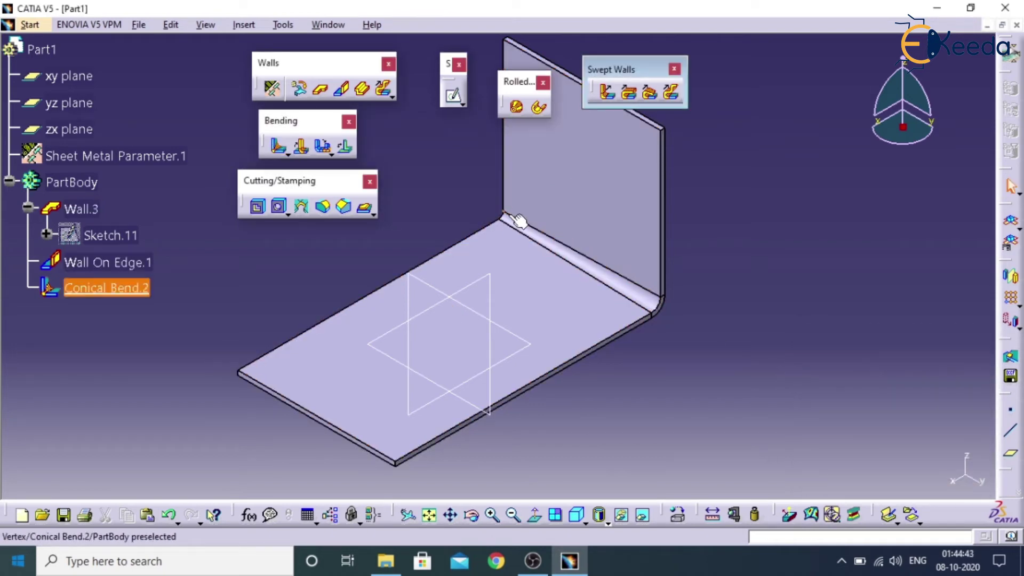
Delete the upright wall together with its conical bend, leaving only Wall.3
{"action": "left_click", "coordinate": [670, 320]}
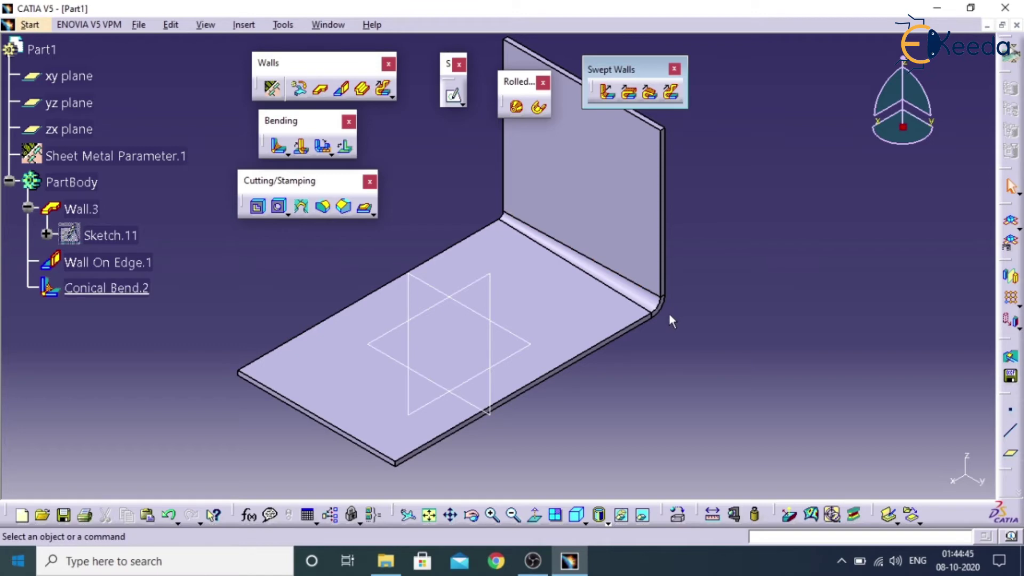
{"action": "left_click", "coordinate": [644, 181]}
{"action": "key", "text": "Delete"}
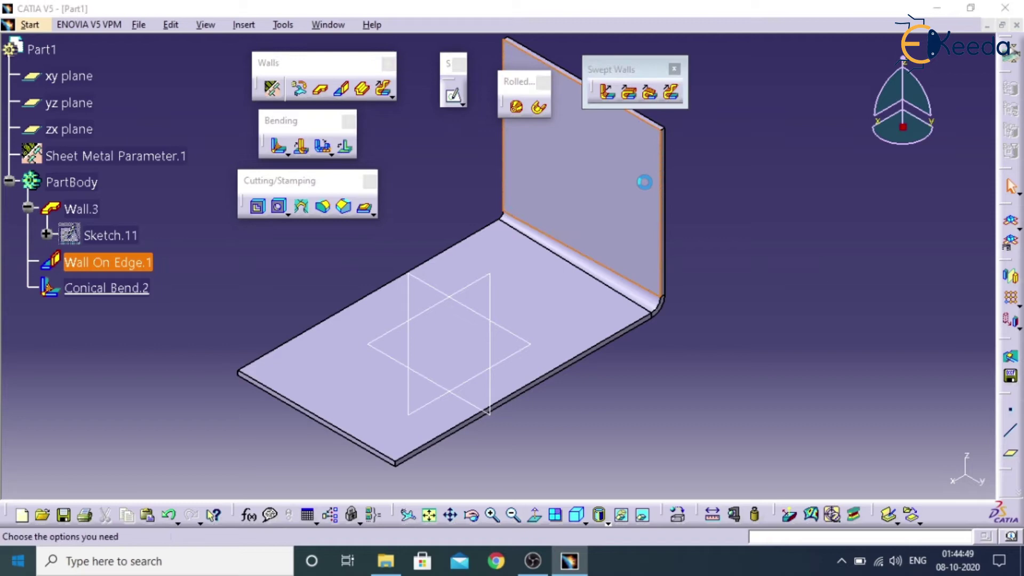
{"action": "key", "text": "Return"}
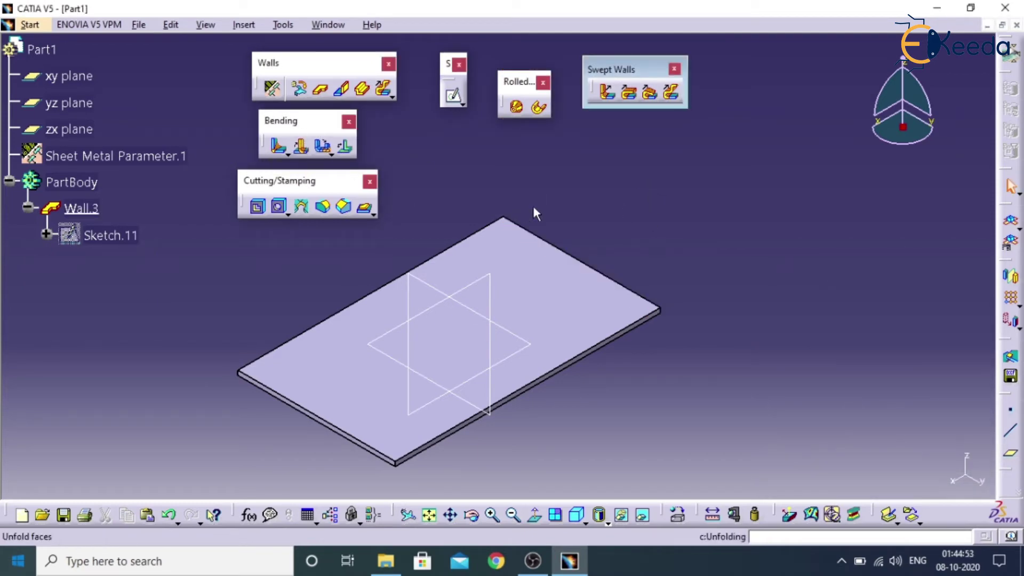
{"action": "mouse_move", "coordinate": [622, 225]}
{"action": "middle_mouse_down"}
{"action": "mouse_move", "coordinate": [685, 194]}
{"action": "mouse_move", "coordinate": [685, 182]}
{"action": "middle_mouse_up"}
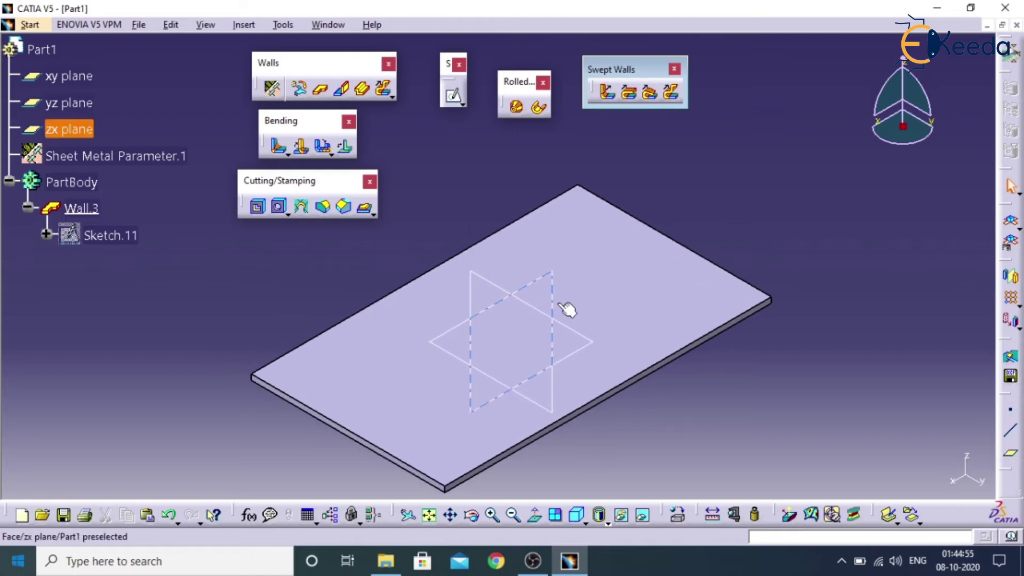
Sketch one slanted line across the plate's top face as Sketch.12
{"action": "left_click", "coordinate": [454, 99]}
{"action": "left_click", "coordinate": [614, 250]}
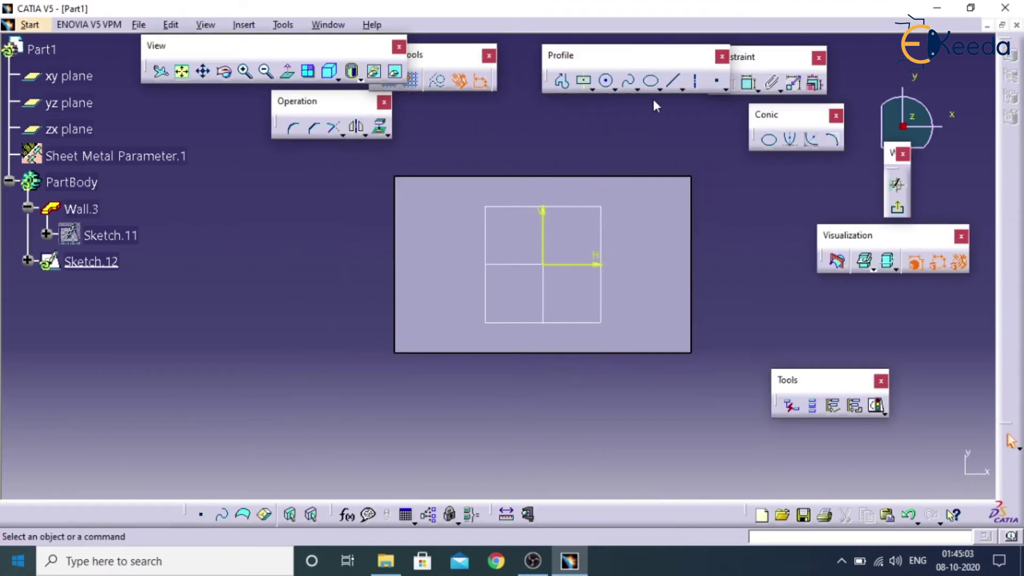
{"action": "left_click", "coordinate": [673, 80]}
{"action": "left_click", "coordinate": [460, 148]}
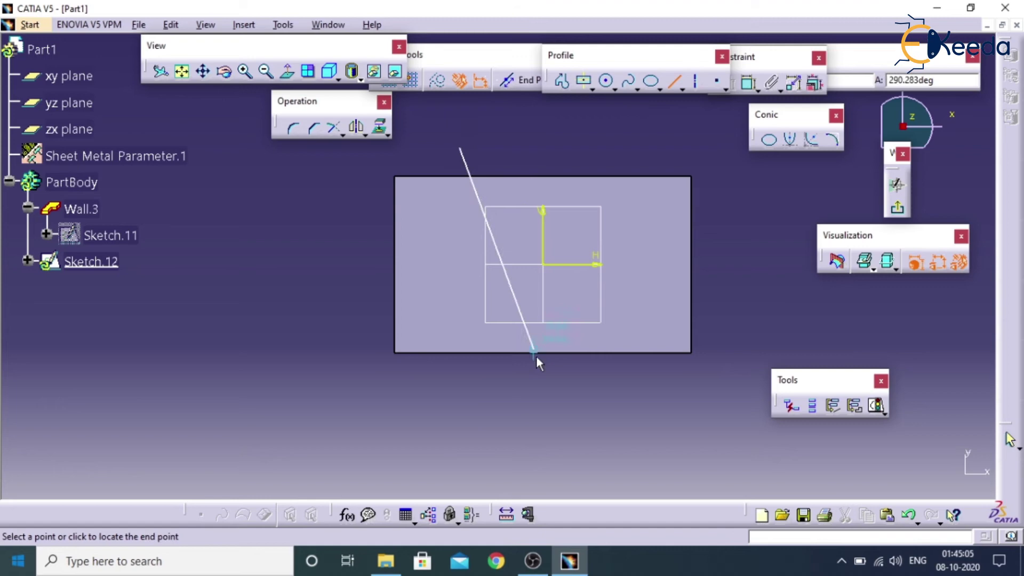
{"action": "left_click", "coordinate": [548, 389]}
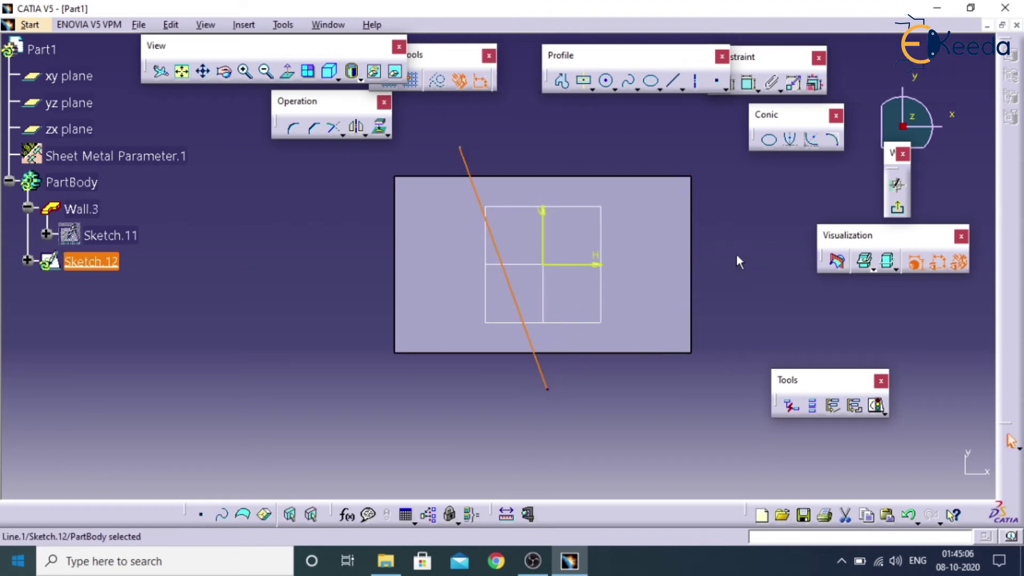
{"action": "left_click", "coordinate": [899, 211]}
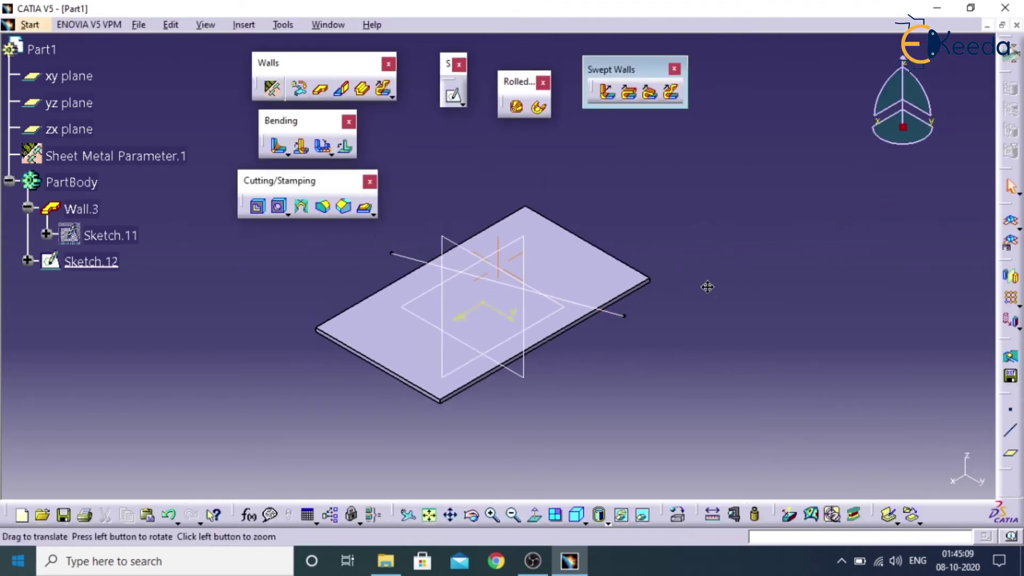
{"action": "middle_click_drag", "start_coordinate": [707, 287], "coordinate": [716, 248]}
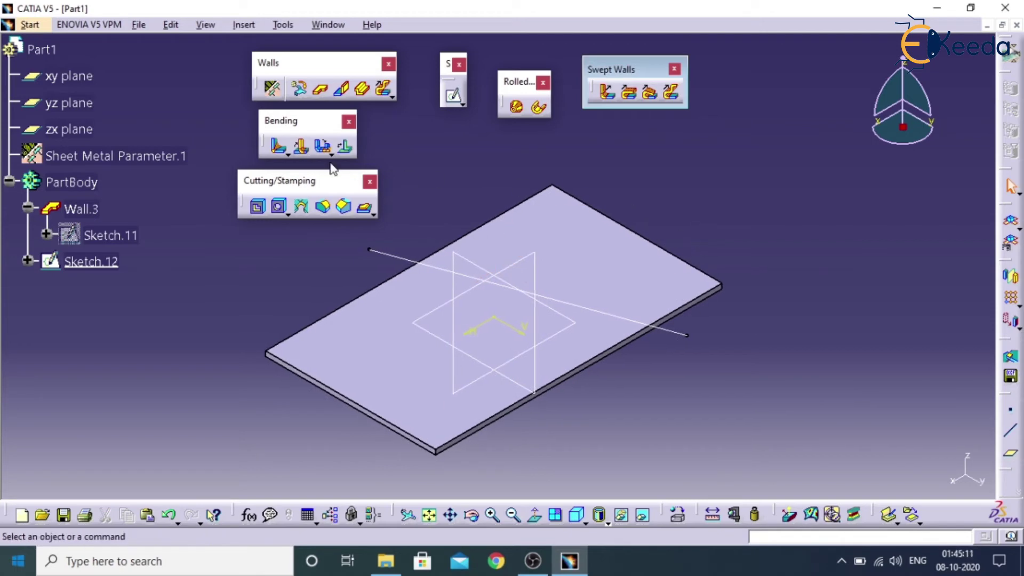
{"action": "left_click", "coordinate": [302, 152]}
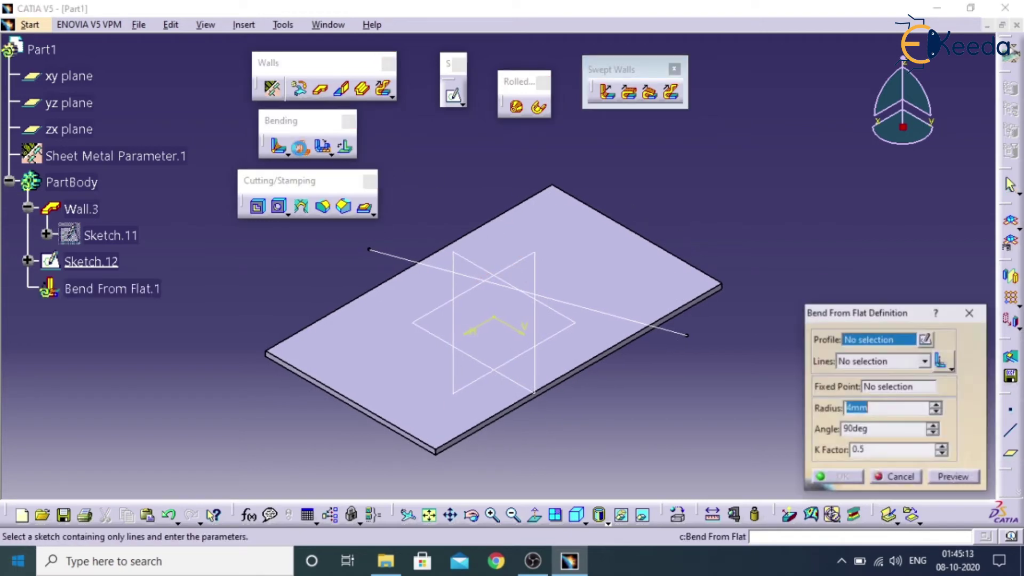
{"action": "left_click", "coordinate": [676, 332]}
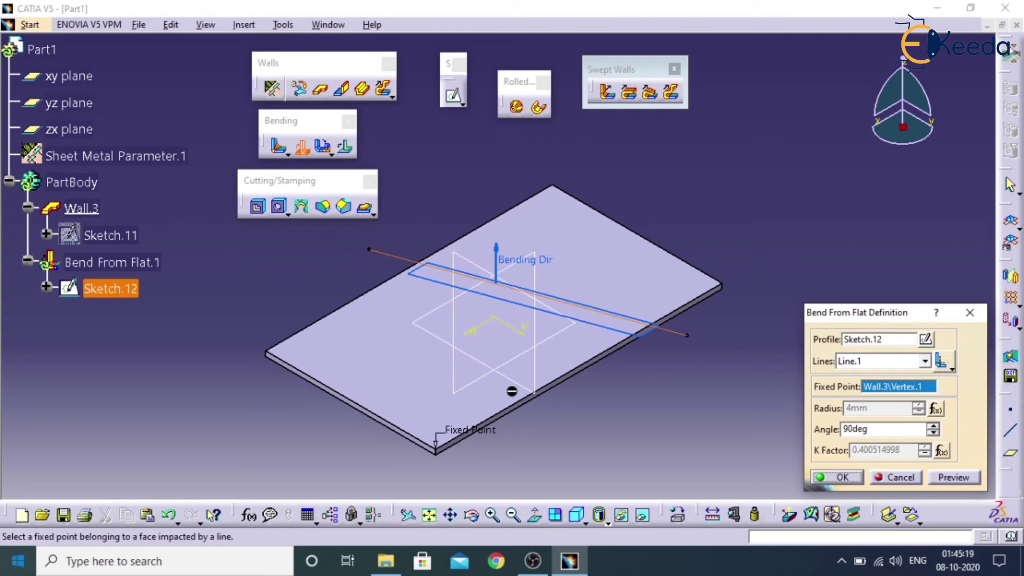
{"action": "middle_click_drag", "start_coordinate": [497, 439], "coordinate": [512, 417]}
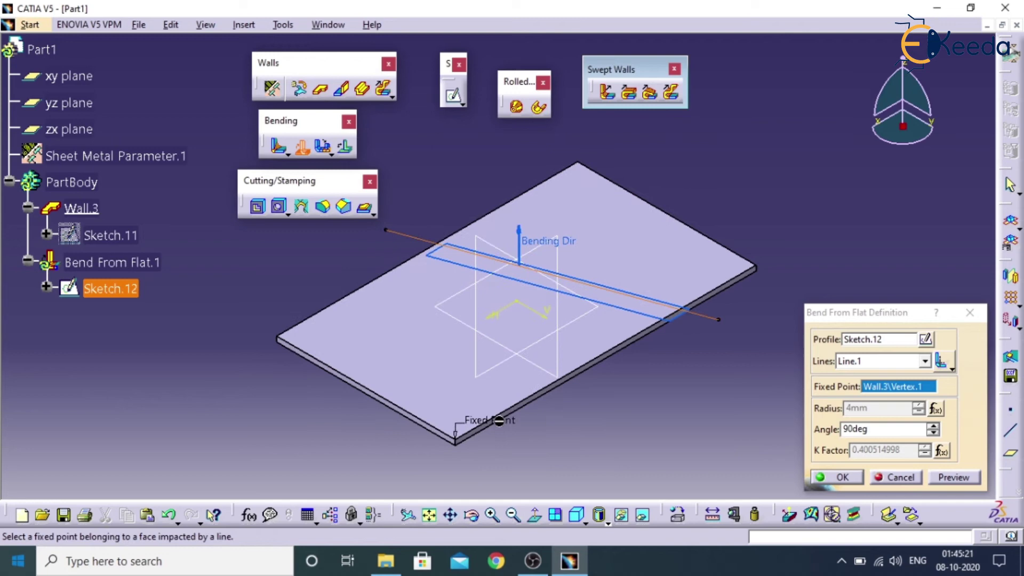
{"action": "left_click", "coordinate": [954, 477]}
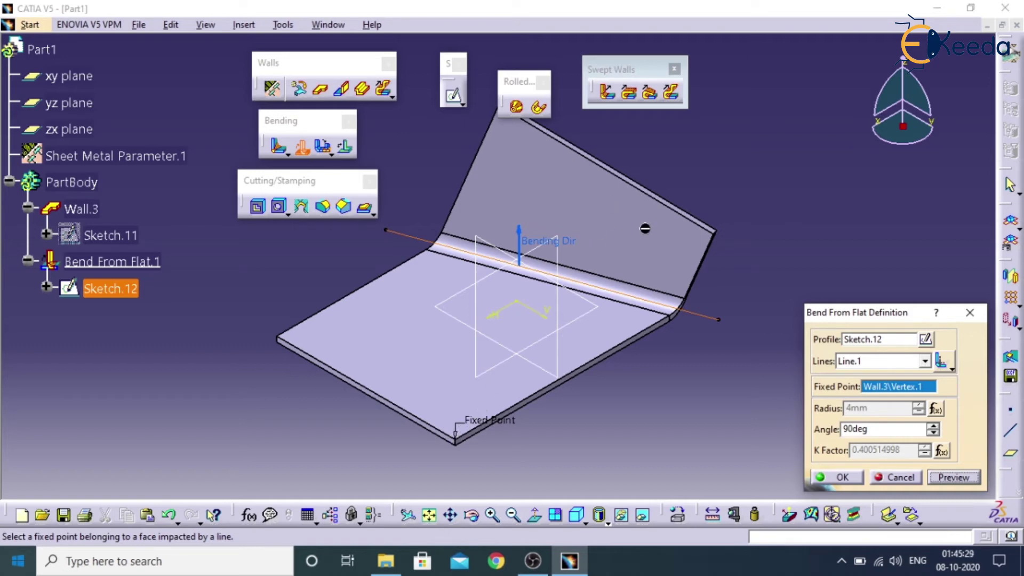
{"action": "left_click", "coordinate": [897, 477]}
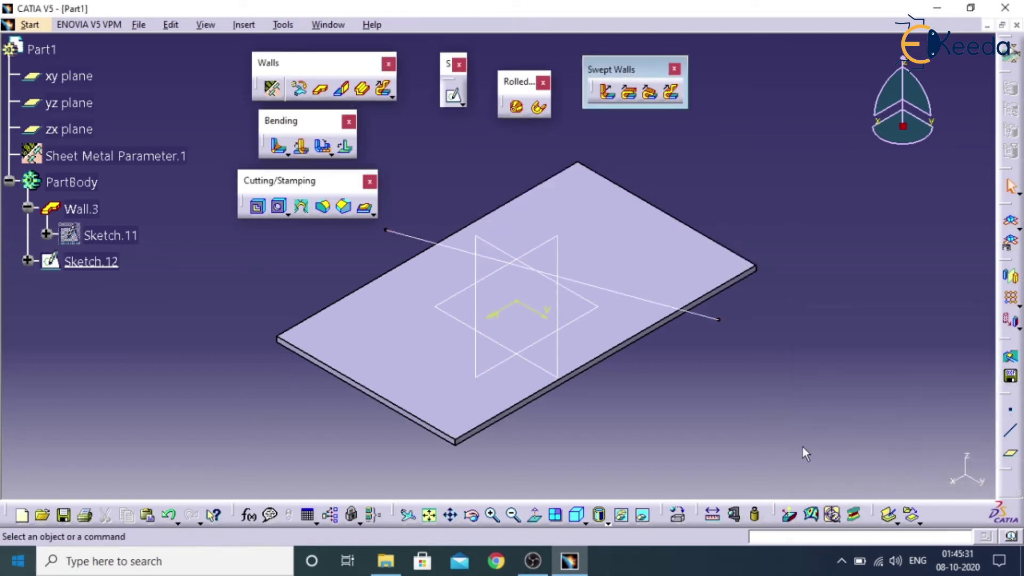
{"action": "left_click", "coordinate": [301, 145]}
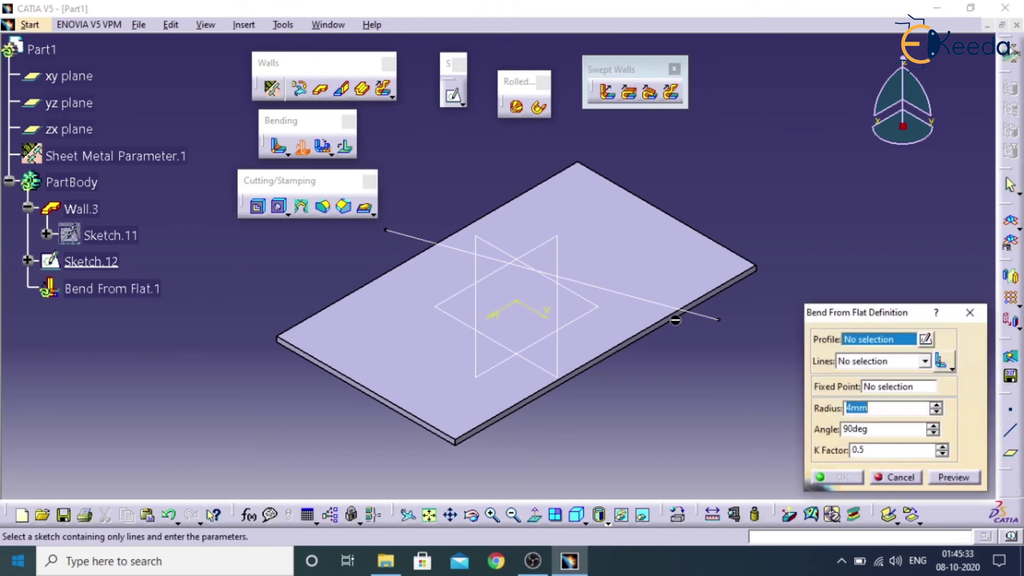
{"action": "left_click", "coordinate": [711, 317]}
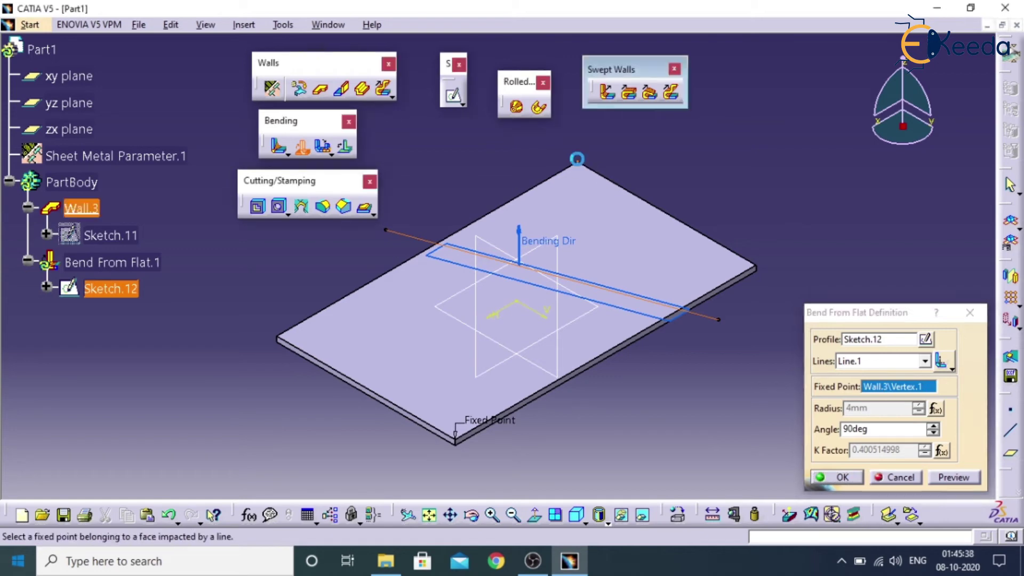
{"action": "left_click", "coordinate": [578, 159]}
{"action": "left_click", "coordinate": [956, 481]}
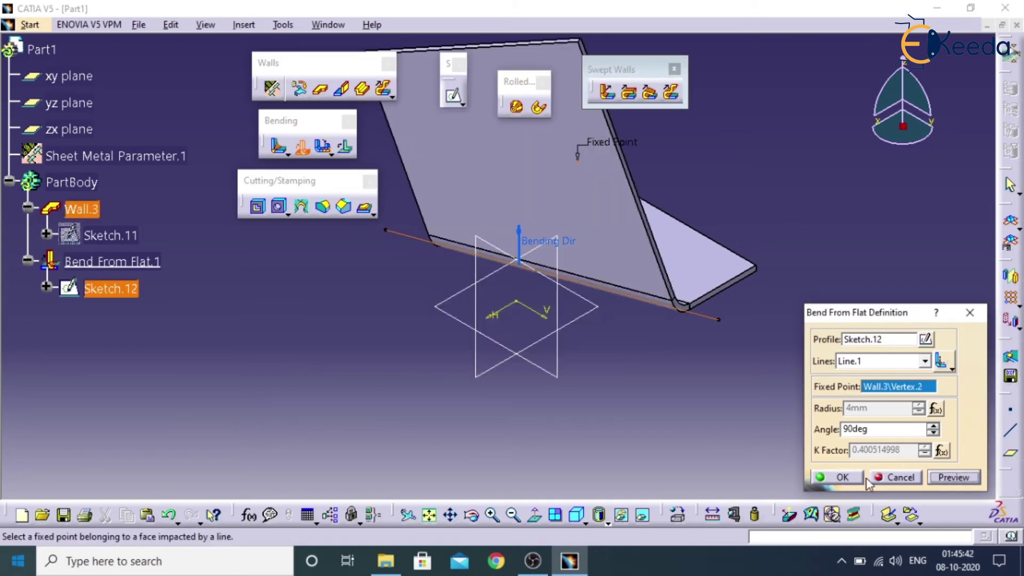
{"action": "left_click", "coordinate": [848, 483]}
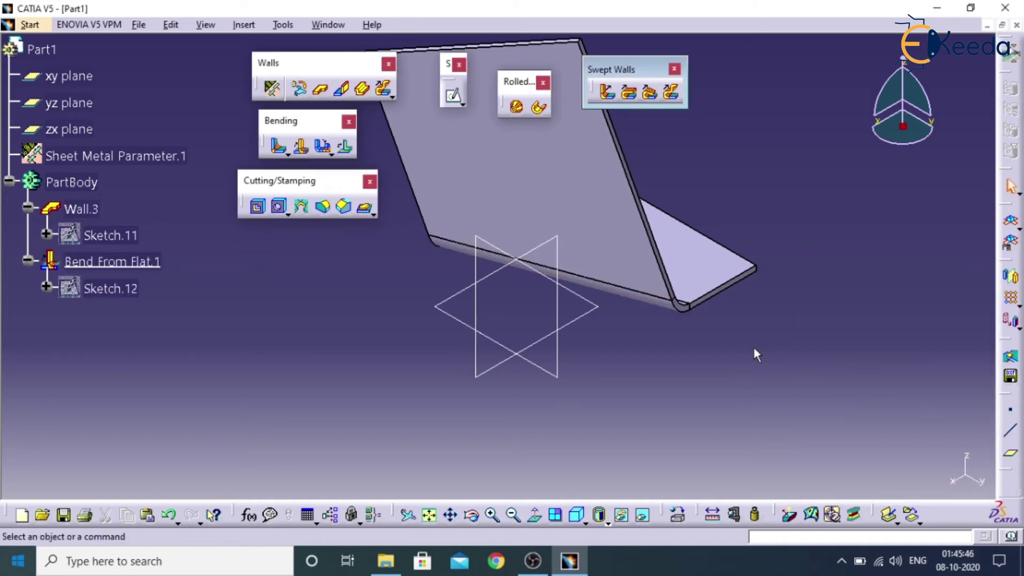
{"action": "key", "text": "ctrl+z"}
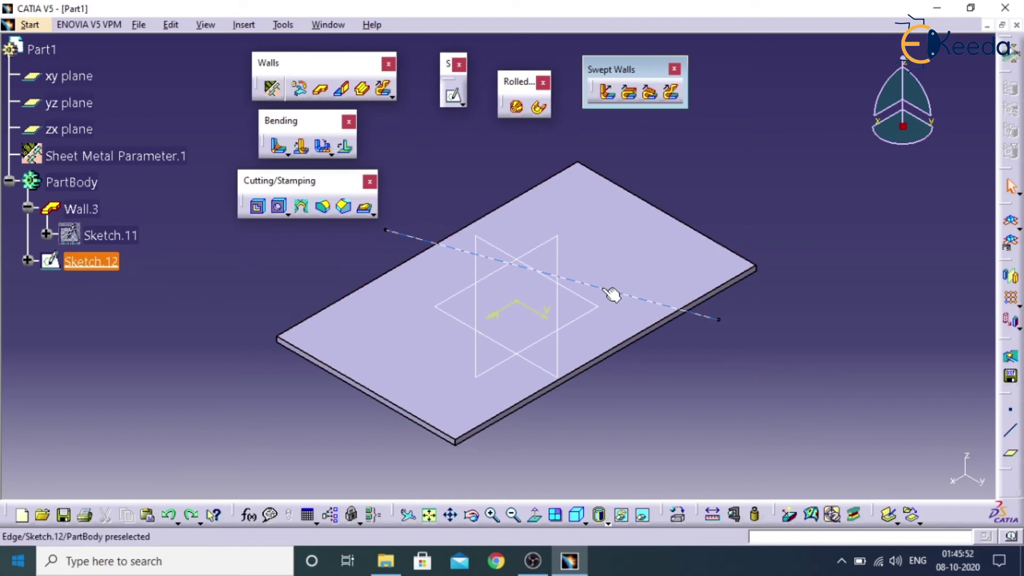
Bend the plate 90° along Sketch.12 using Bend From Flat with the default radius
{"action": "left_click", "coordinate": [302, 153]}
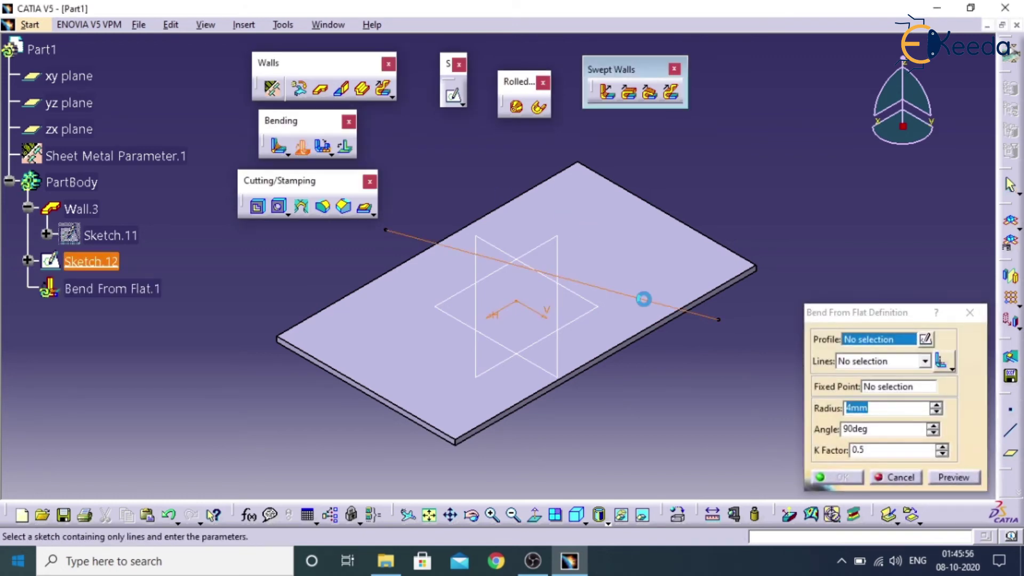
{"action": "left_click", "coordinate": [644, 299]}
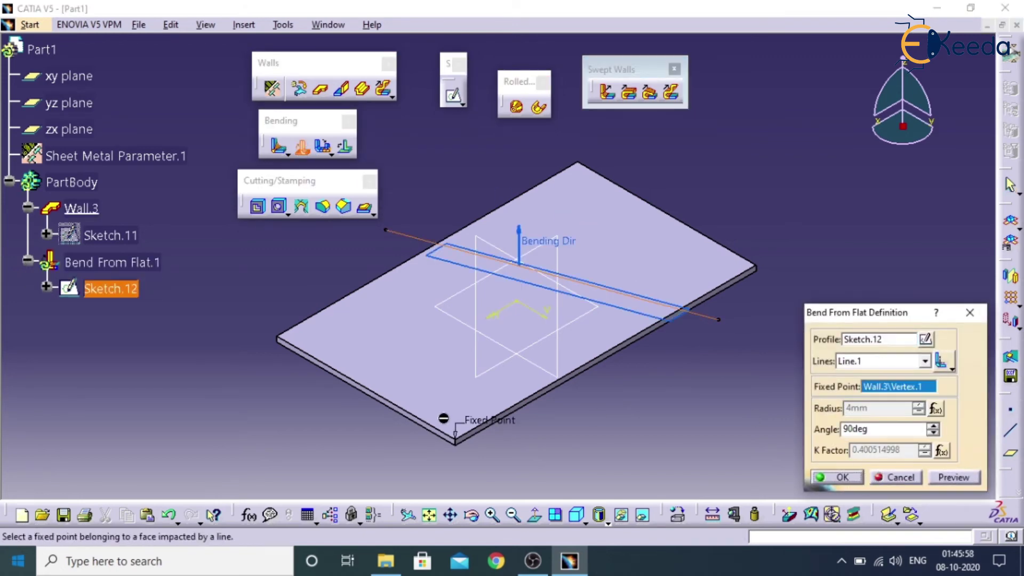
{"action": "left_click", "coordinate": [827, 477]}
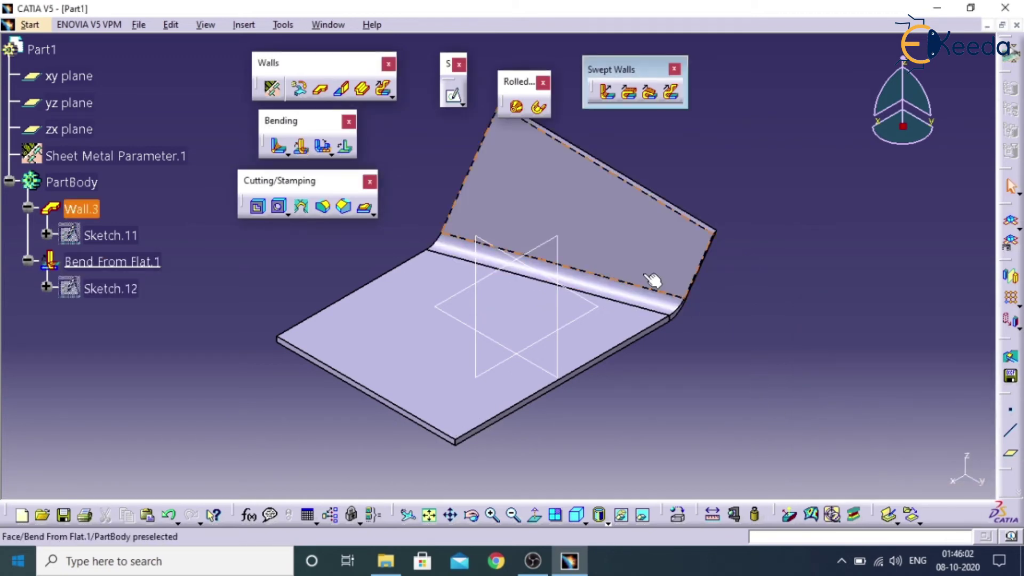
Unfold the bend with the flat base as reference face, creating Unfolding.1
{"action": "left_click", "coordinate": [324, 147]}
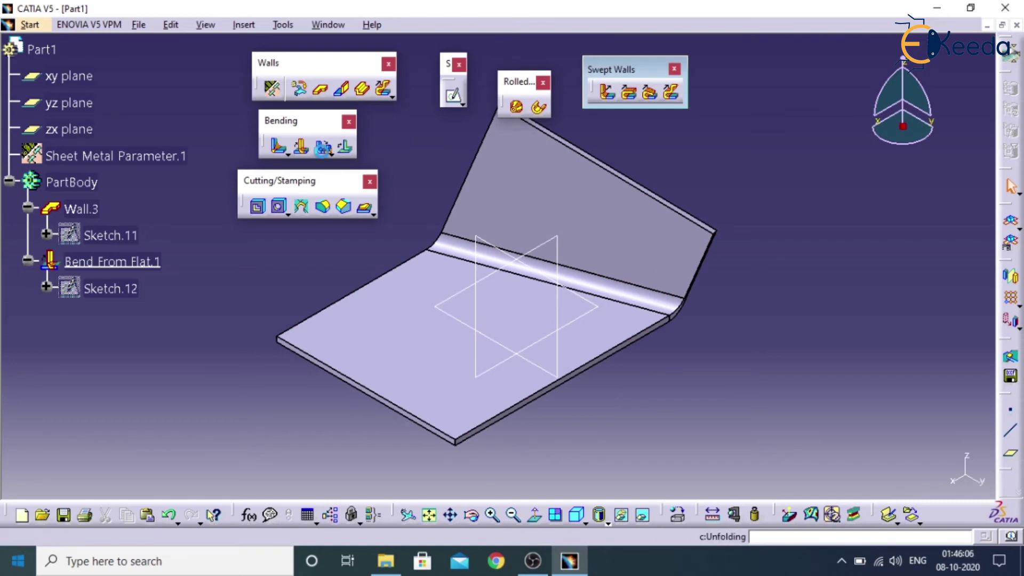
{"action": "left_click", "coordinate": [854, 160]}
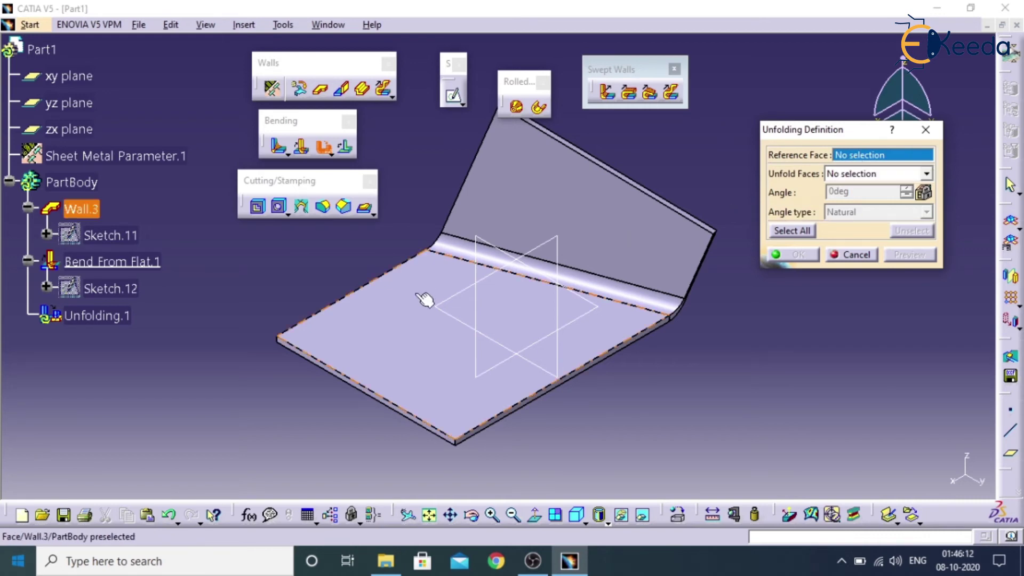
{"action": "left_click", "coordinate": [388, 324]}
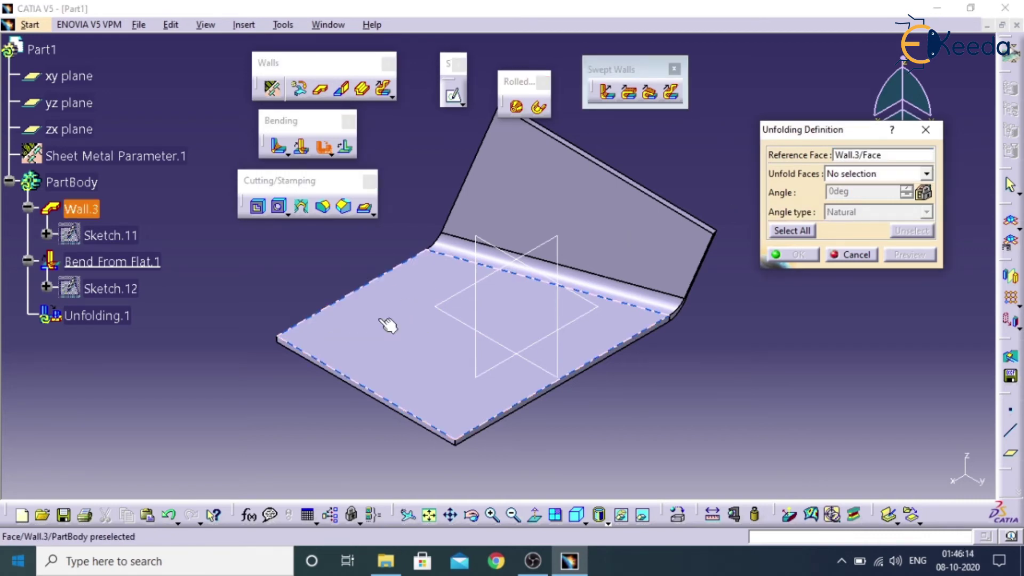
{"action": "left_click", "coordinate": [866, 176]}
{"action": "left_click", "coordinate": [865, 176]}
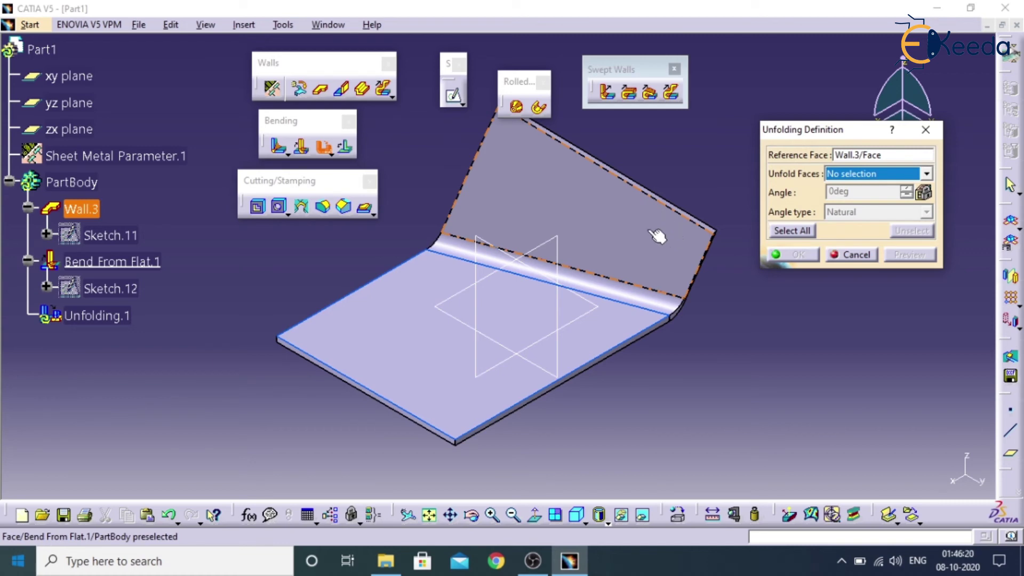
{"action": "left_click", "coordinate": [666, 305]}
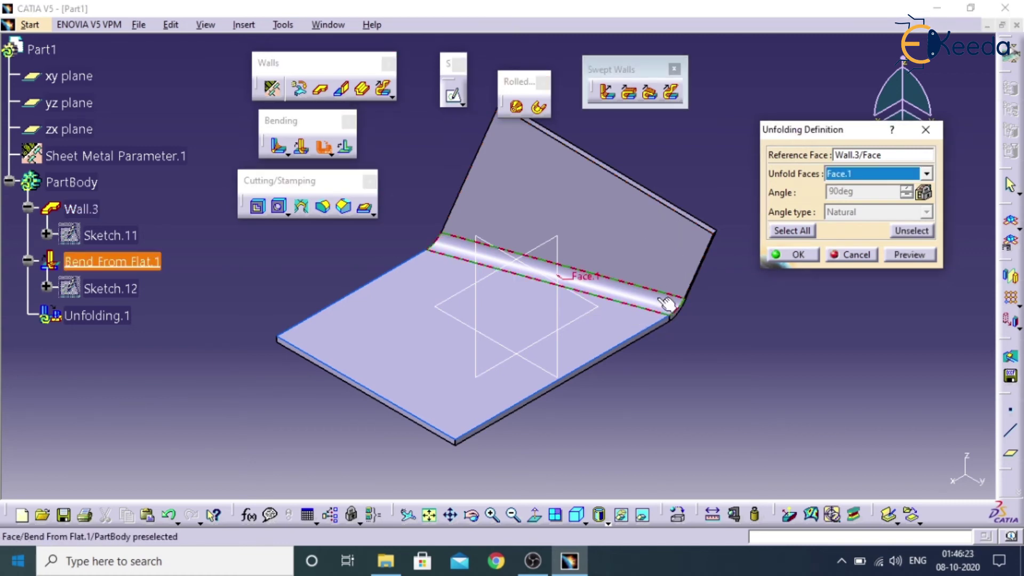
{"action": "left_click", "coordinate": [910, 254]}
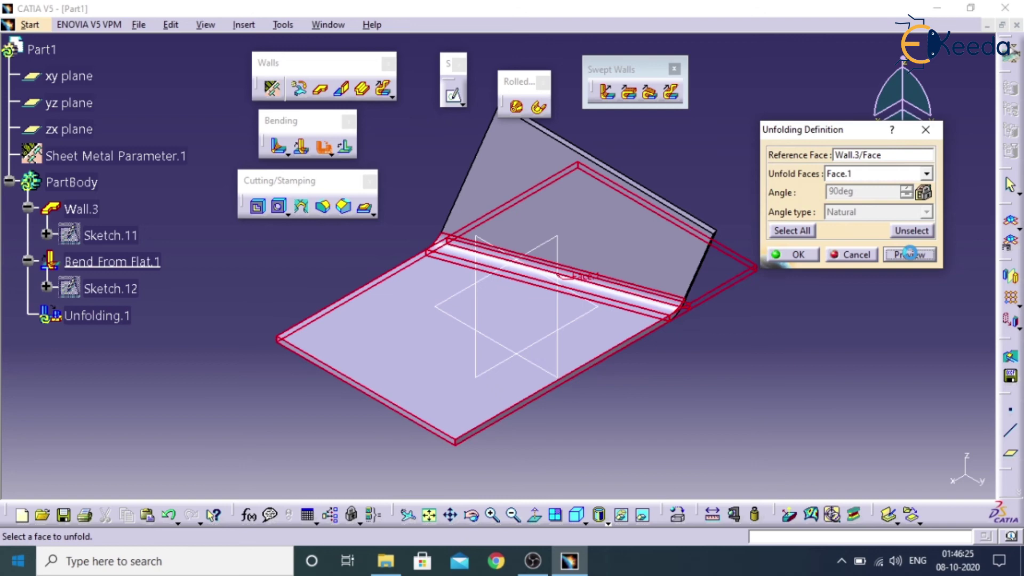
{"action": "left_click", "coordinate": [808, 256]}
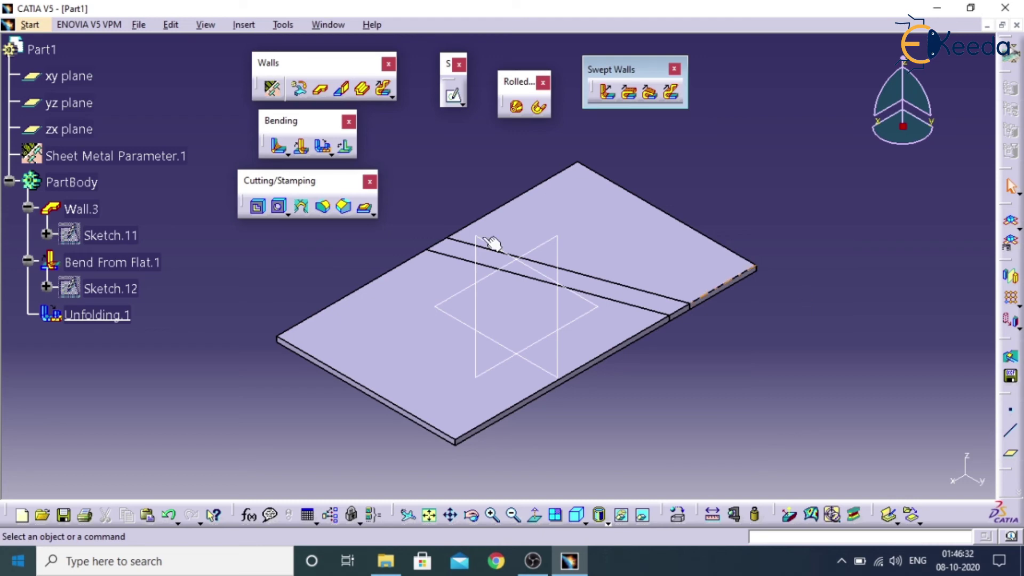
Refold the plate with Folding.1, keeping the base fixed and folding the bend strip
{"action": "left_click", "coordinate": [331, 154]}
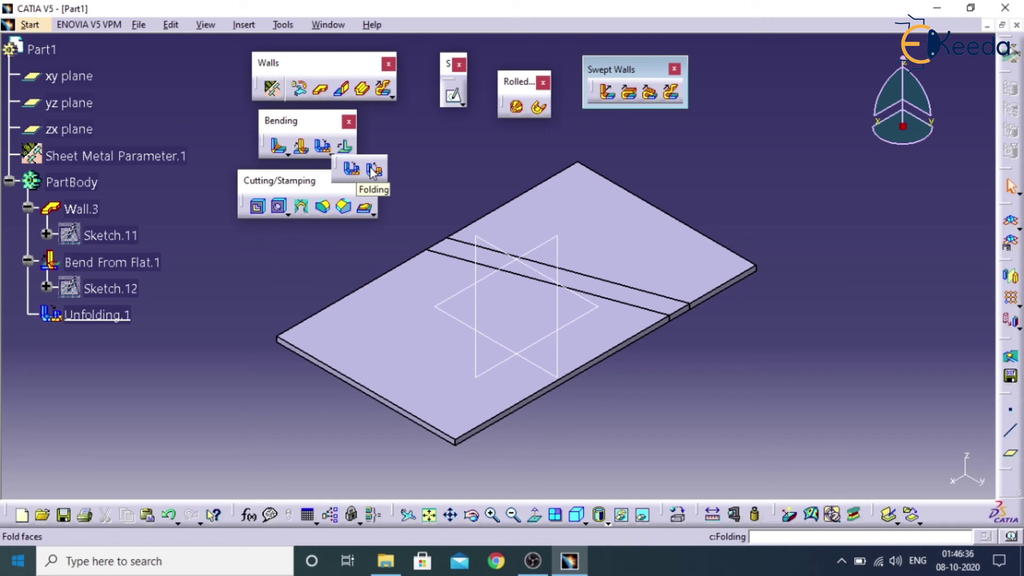
{"action": "left_click", "coordinate": [372, 169]}
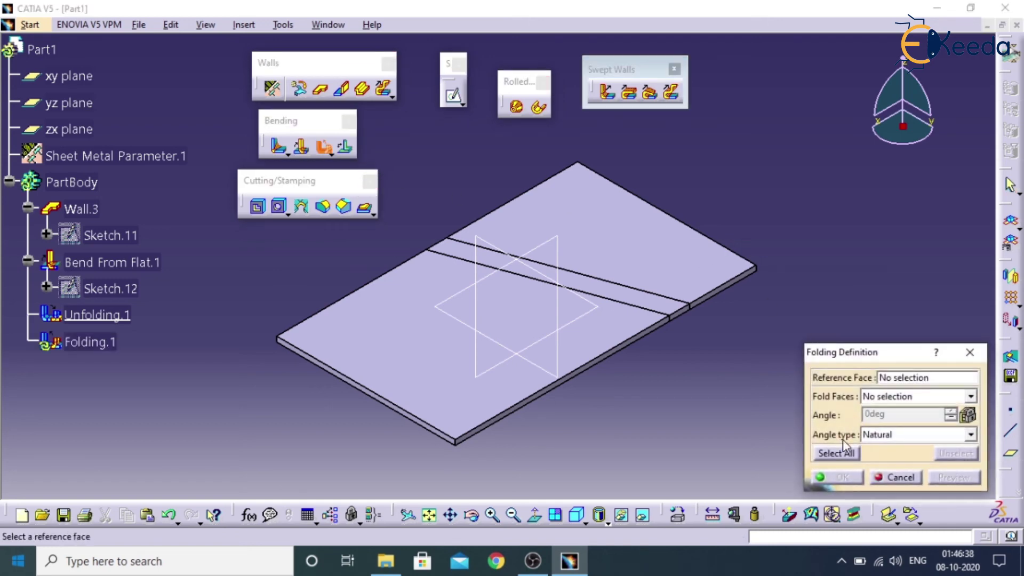
{"action": "left_click", "coordinate": [888, 378]}
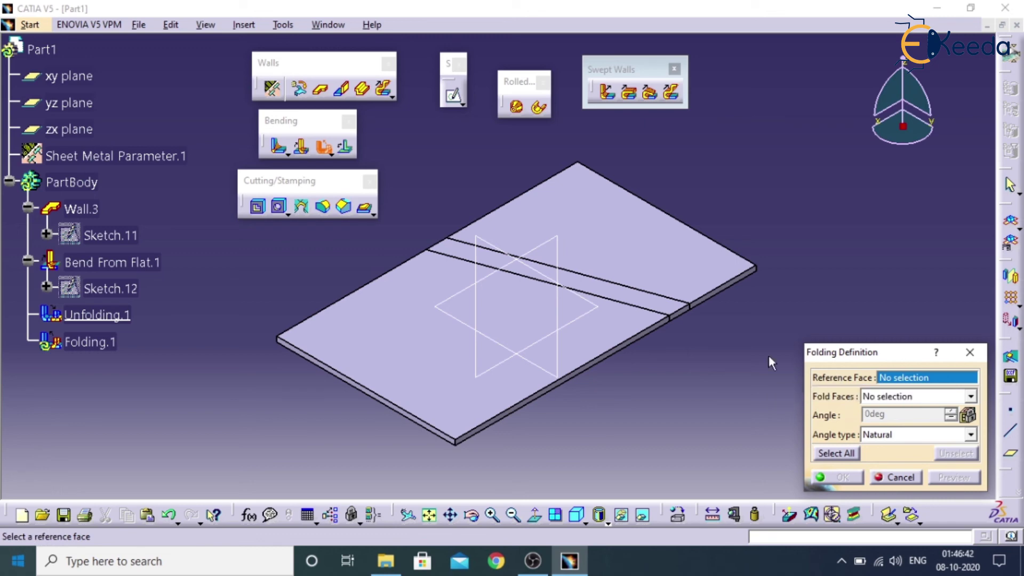
{"action": "left_click", "coordinate": [376, 326]}
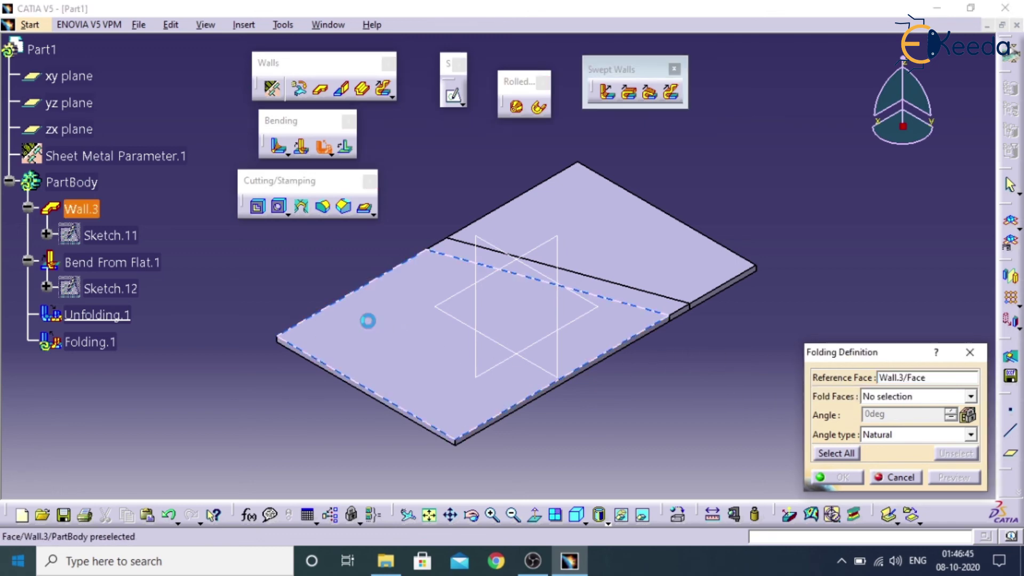
{"action": "left_click", "coordinate": [871, 396]}
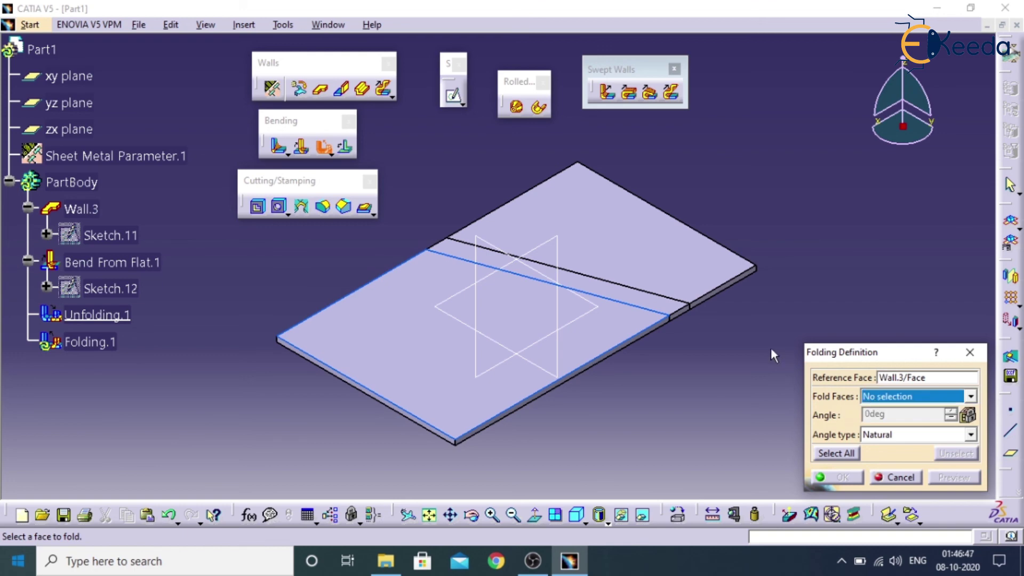
{"action": "left_click", "coordinate": [663, 303]}
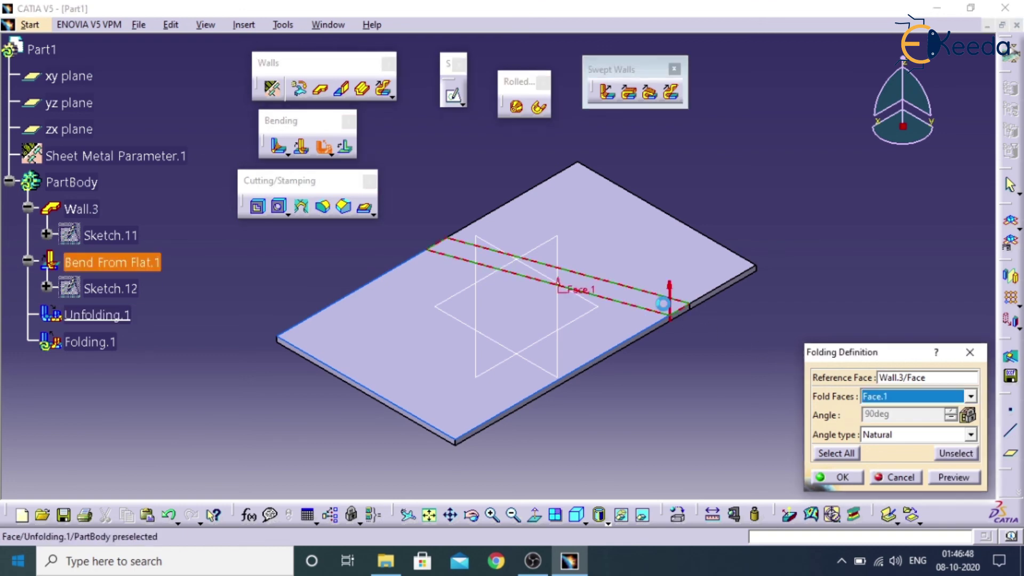
{"action": "left_click", "coordinate": [954, 478]}
{"action": "left_click", "coordinate": [849, 478]}
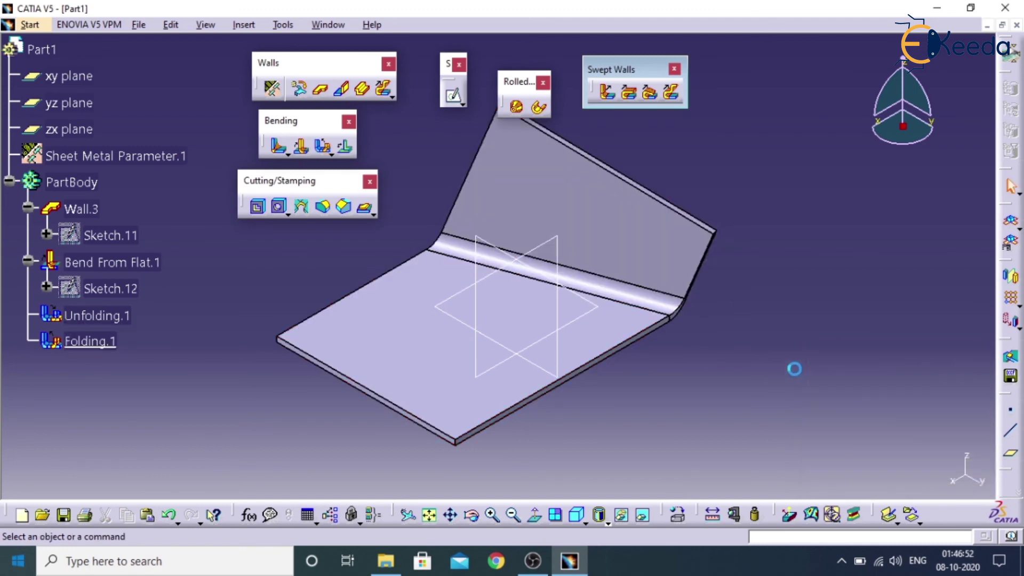